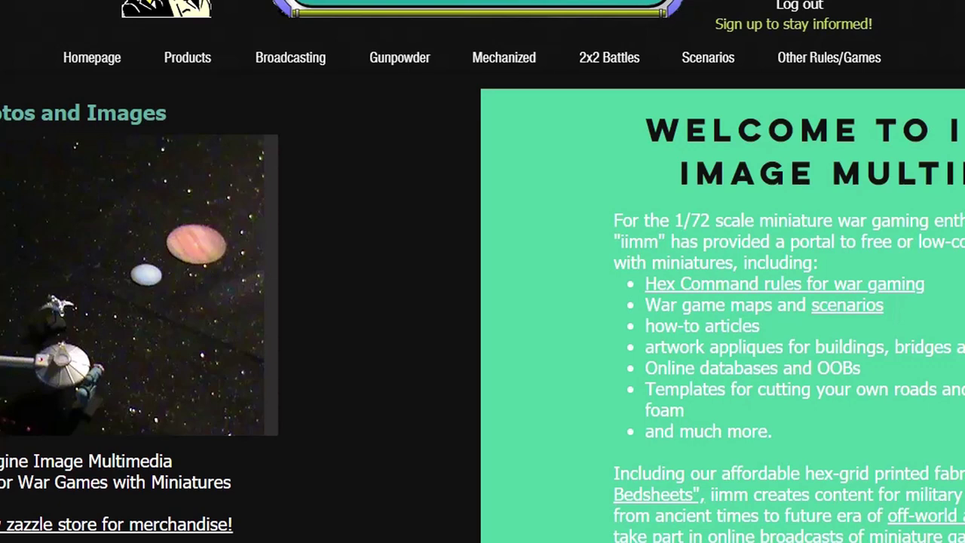
# Open the Union Div File Card Entry form from the Gunpowder menu.
pyautogui.moveTo(396, 60)
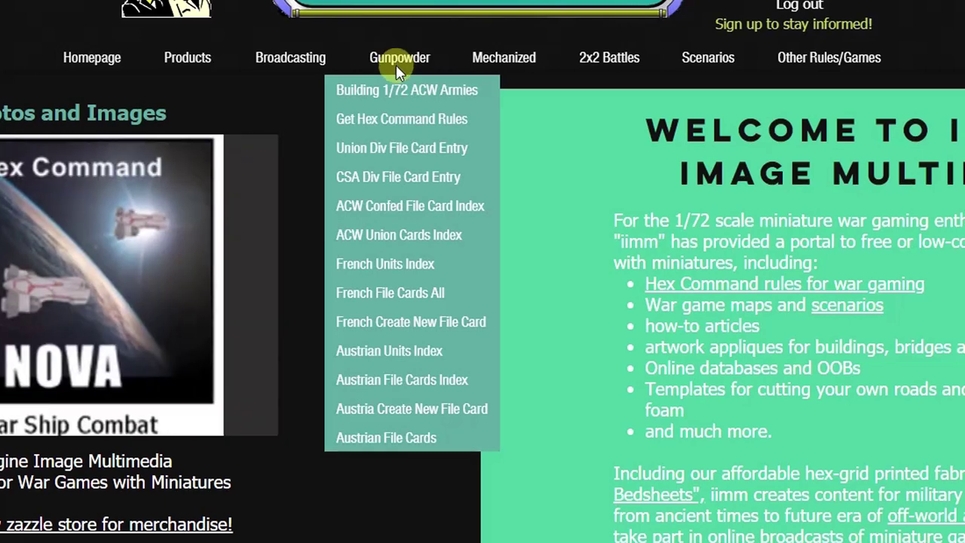
pyautogui.click(389, 153)
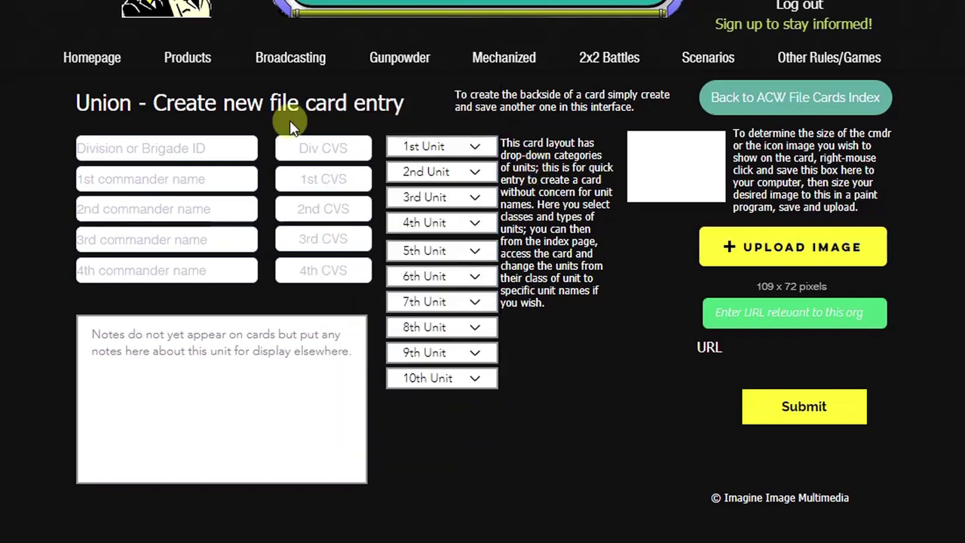
# Enter '1st Brigade Test' as the brigade ID, '1st Commander' as commander, and the 1st CVS value.
pyautogui.click(203, 148)
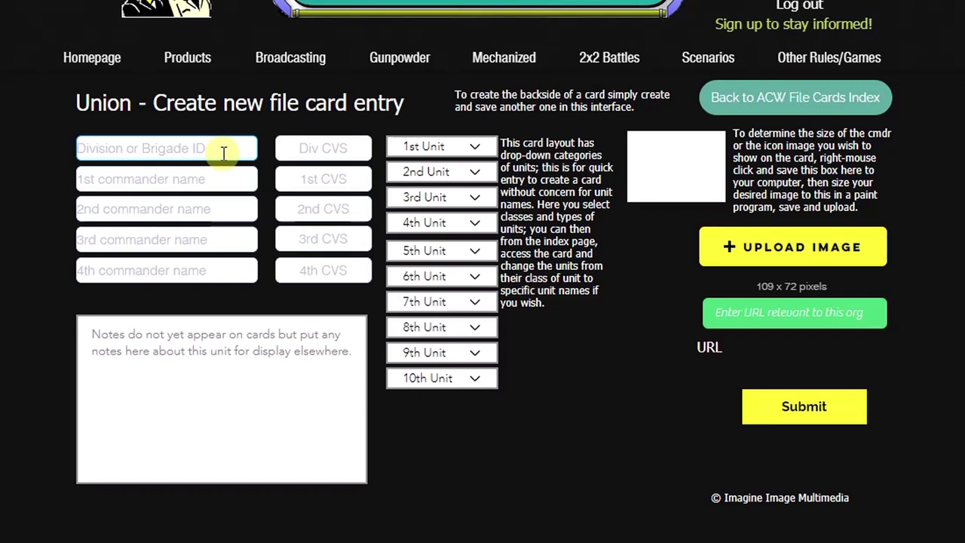
pyautogui.write('1st Bri')
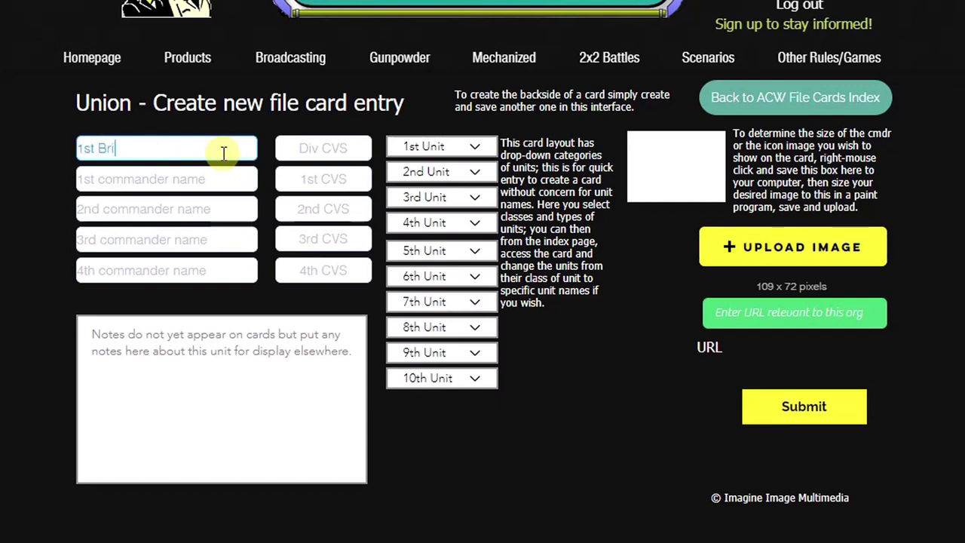
pyautogui.write('gade Test')
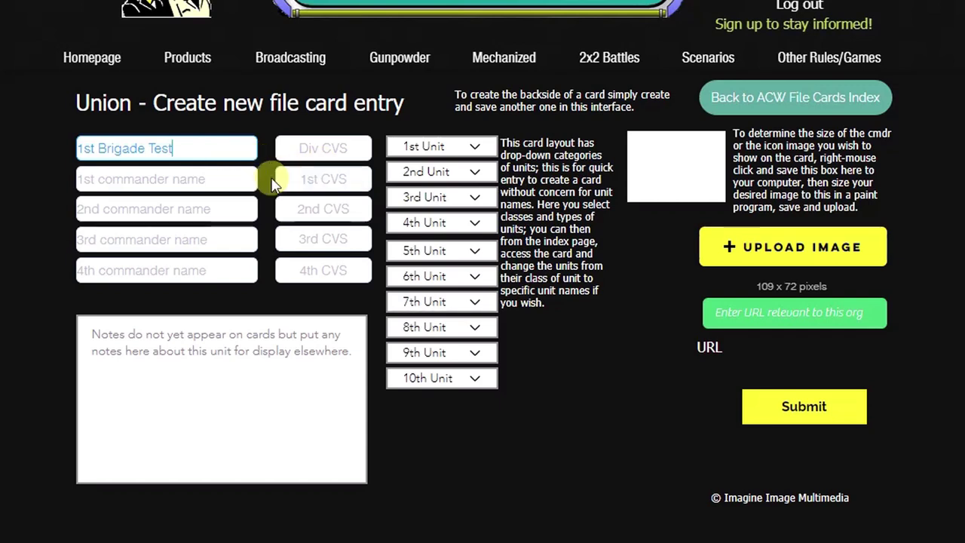
pyautogui.click(210, 180)
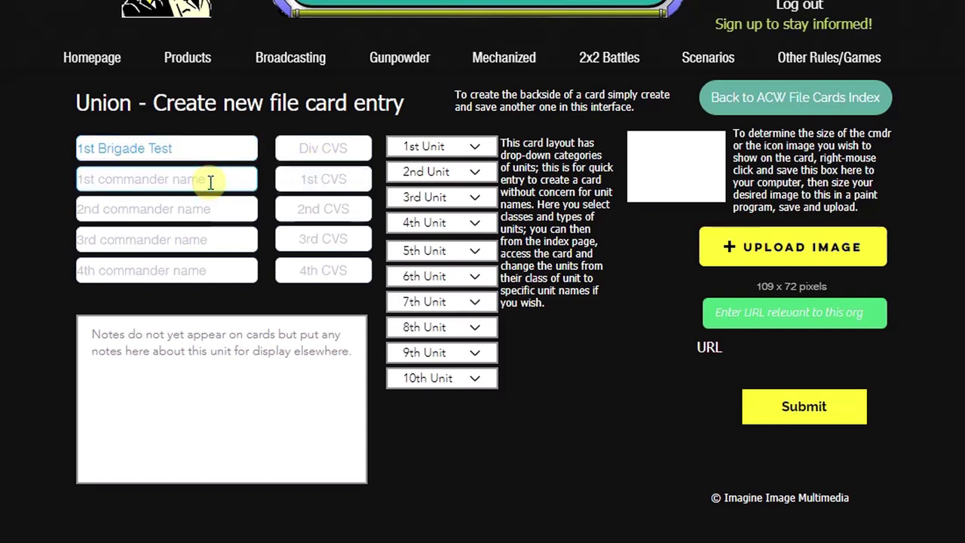
pyautogui.write('1st Comma')
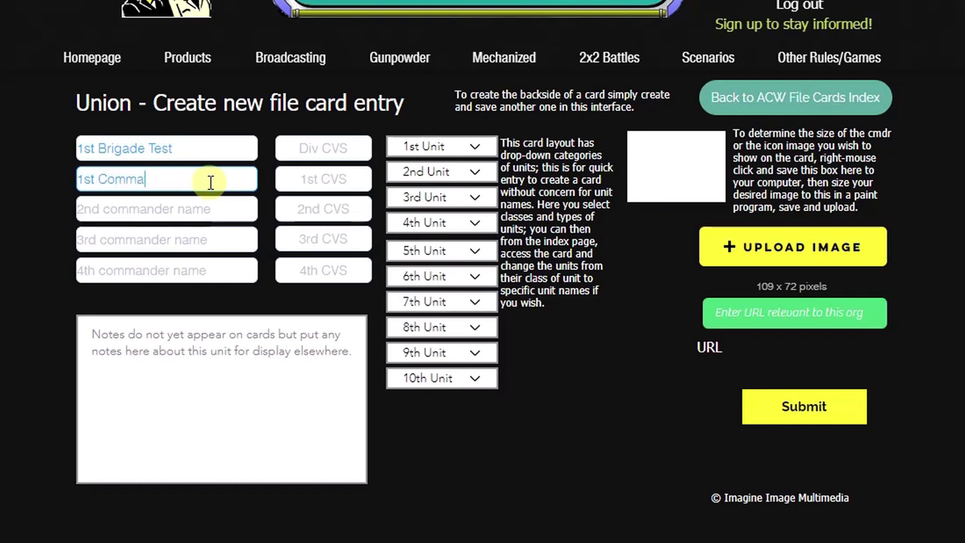
pyautogui.write('nder')
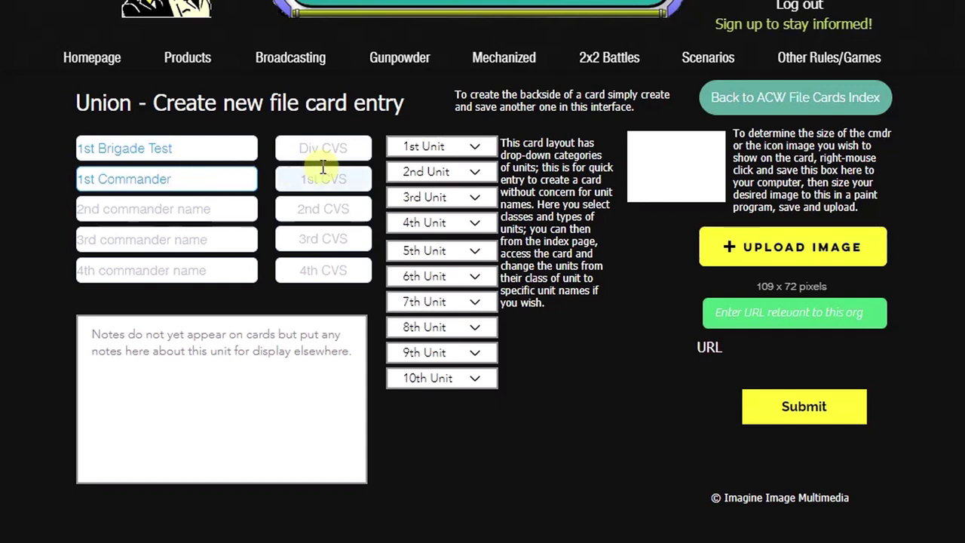
pyautogui.click(340, 148)
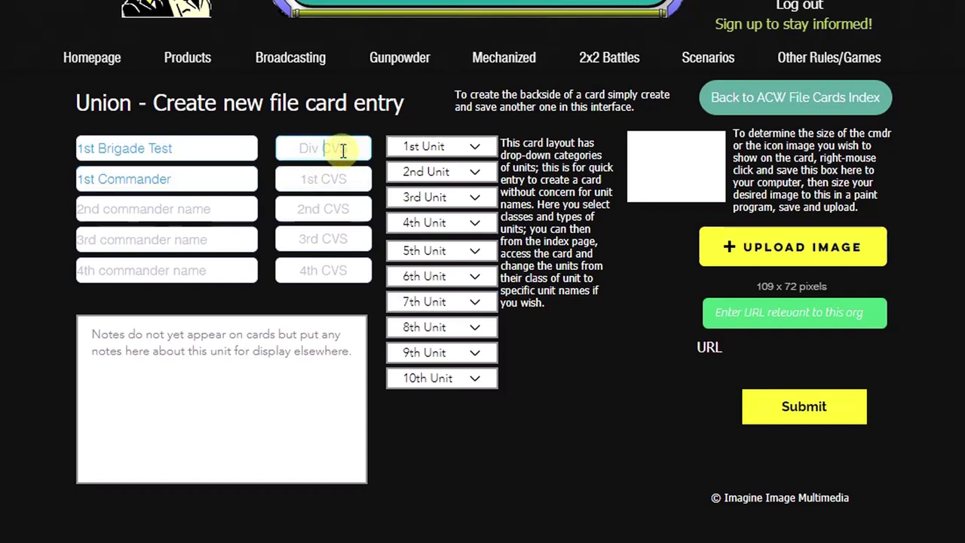
pyautogui.click(325, 181)
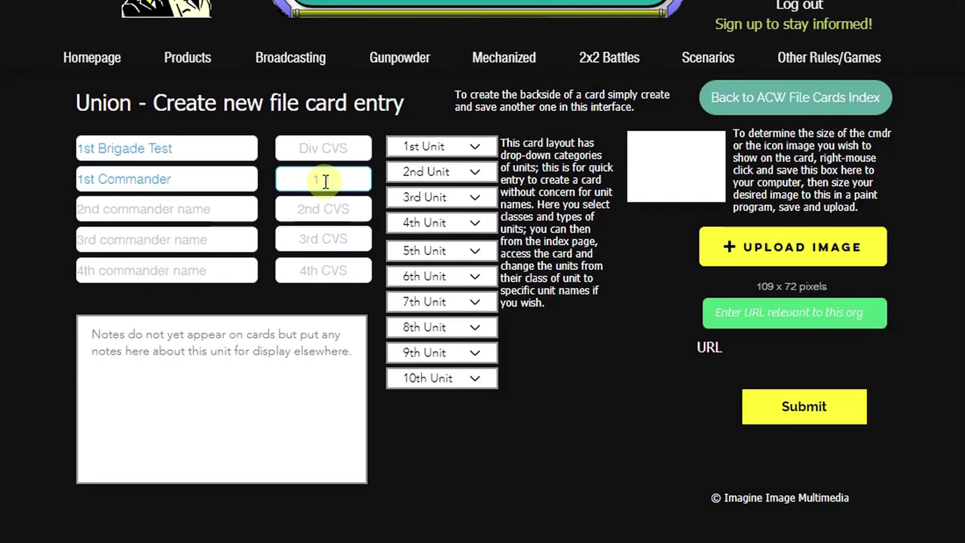
pyautogui.write('6 6 7')
# Set units 1–4 to Reg Inf, Reg Inf, Green Inf and Green Inf.
pyautogui.click(482, 150)
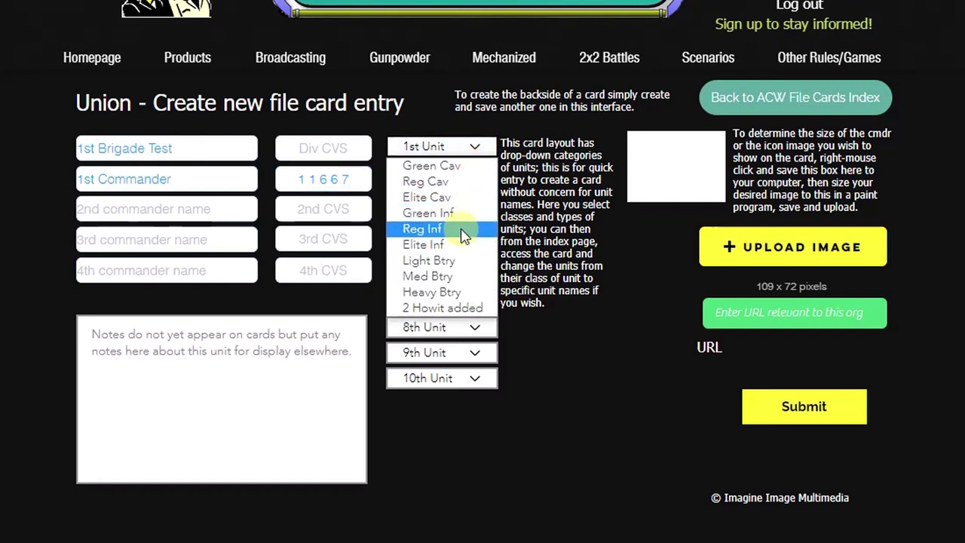
pyautogui.click(463, 235)
pyautogui.click(474, 174)
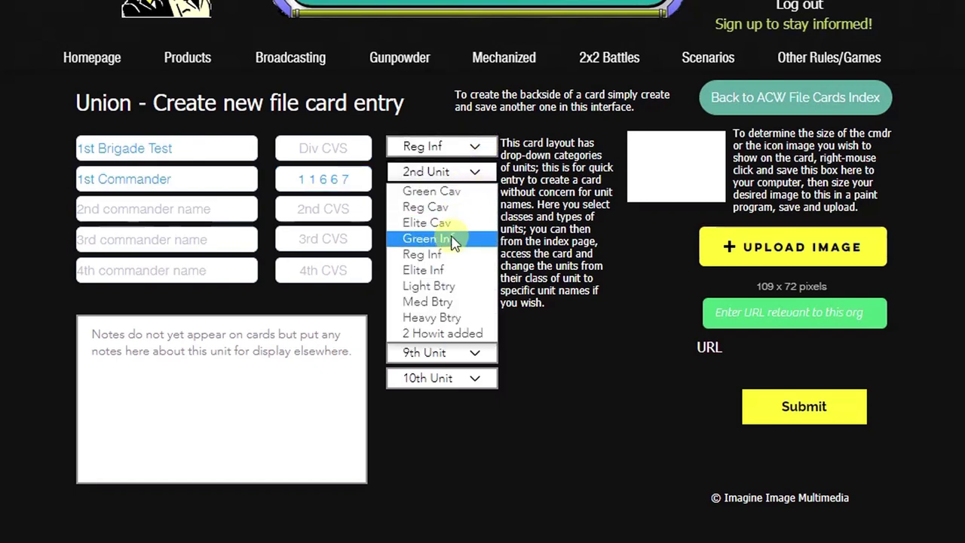
pyautogui.click(453, 254)
pyautogui.click(474, 197)
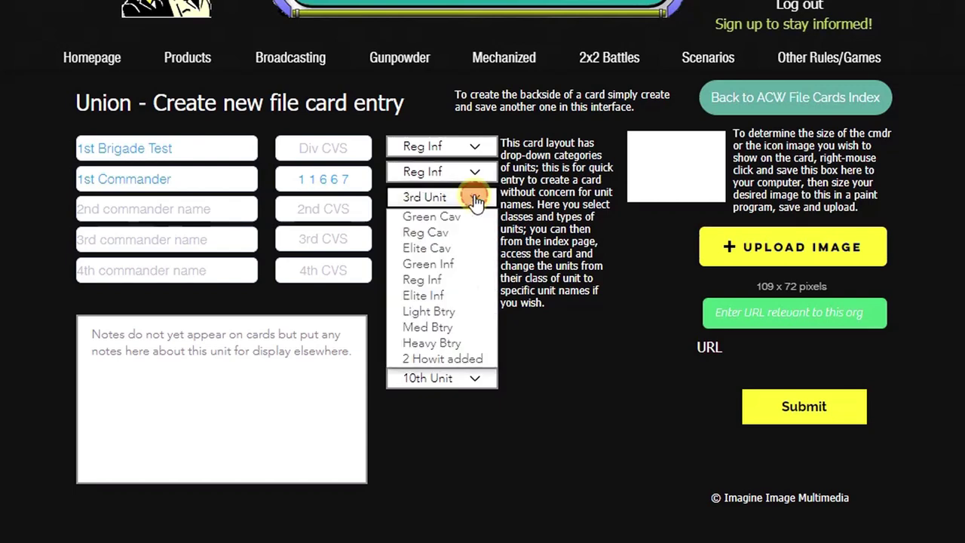
pyautogui.click(458, 279)
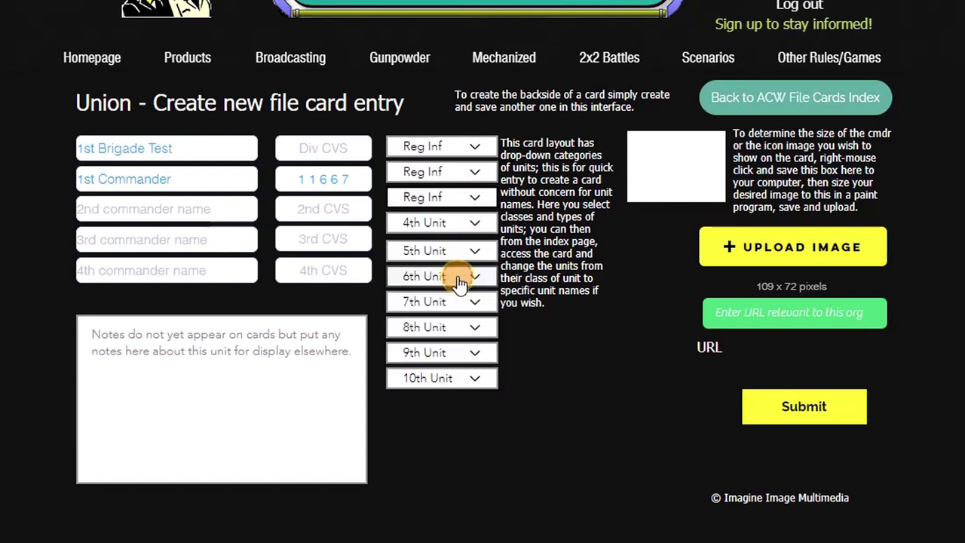
pyautogui.click(473, 225)
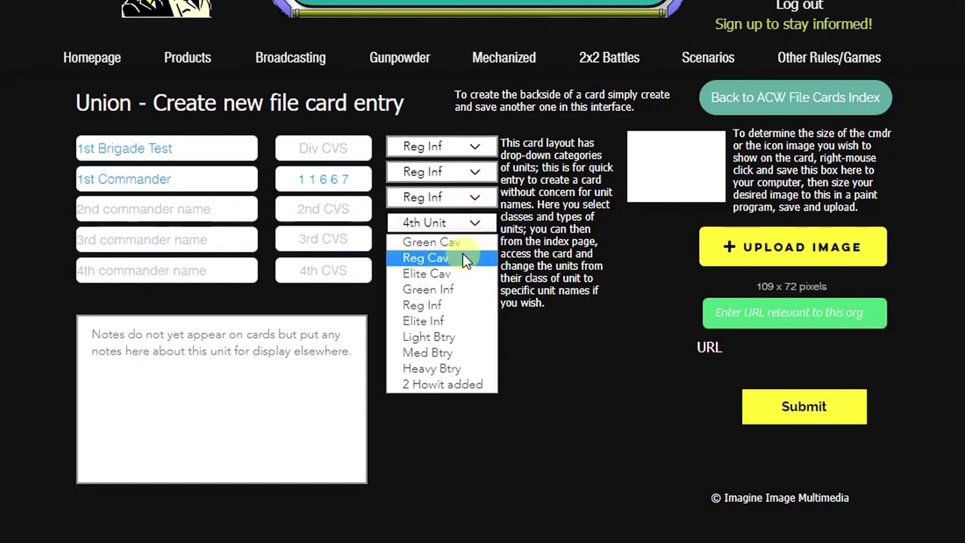
pyautogui.click(459, 290)
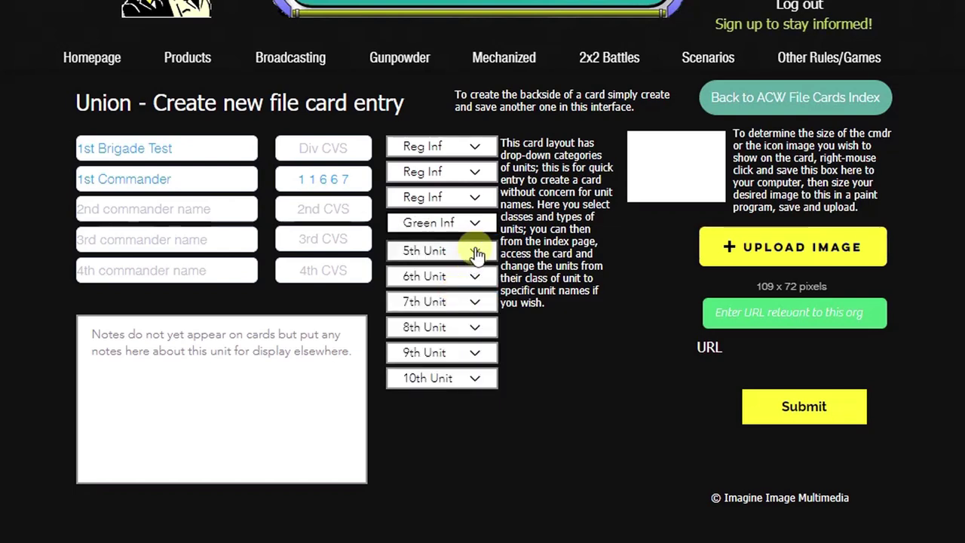
pyautogui.click(471, 197)
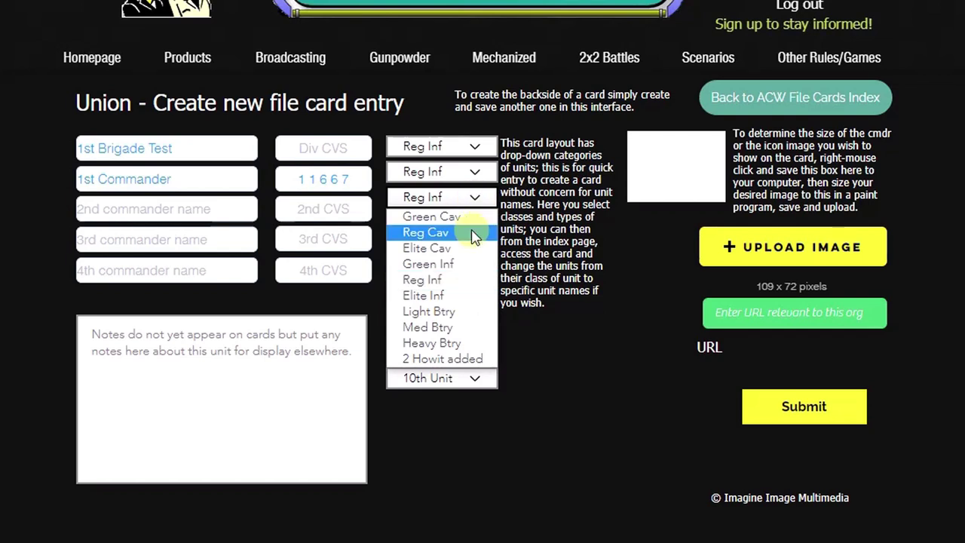
pyautogui.click(458, 264)
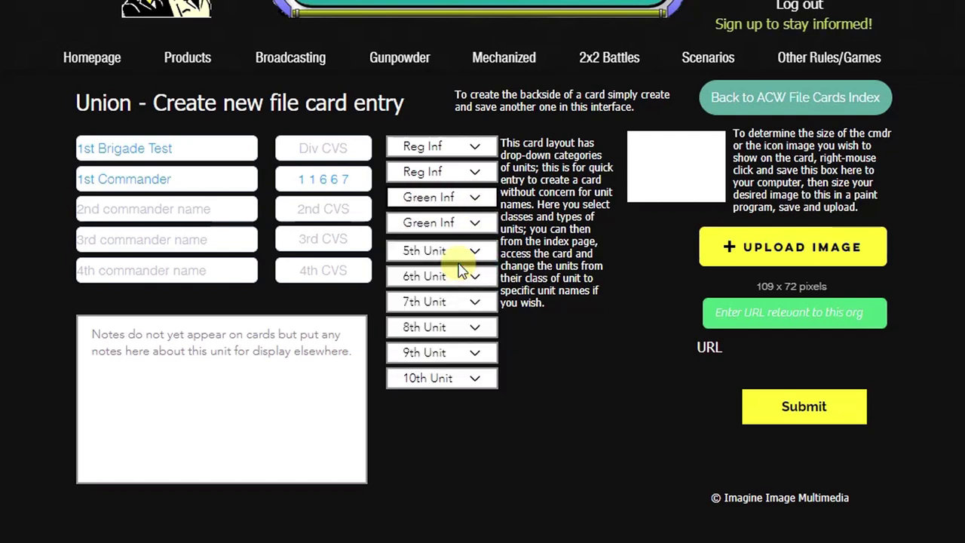
# Add the note 'Notes go here', make the 5th unit Light Btry, and submit the card.
pyautogui.click(190, 346)
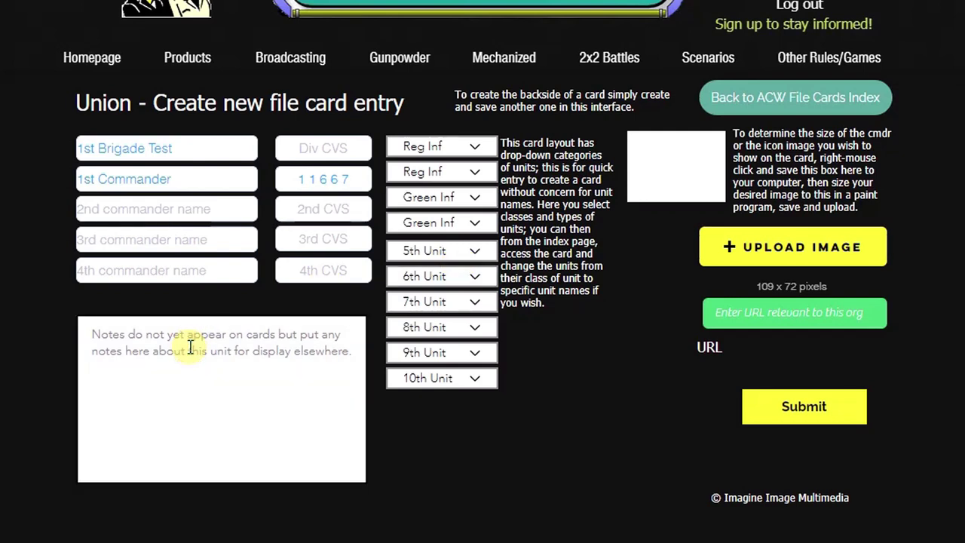
pyautogui.write('Notes')
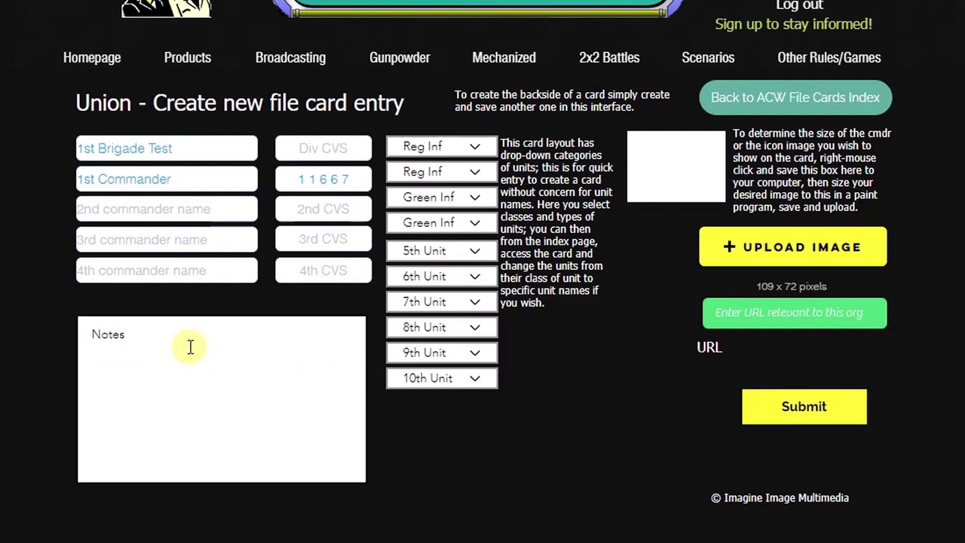
pyautogui.write(' go here')
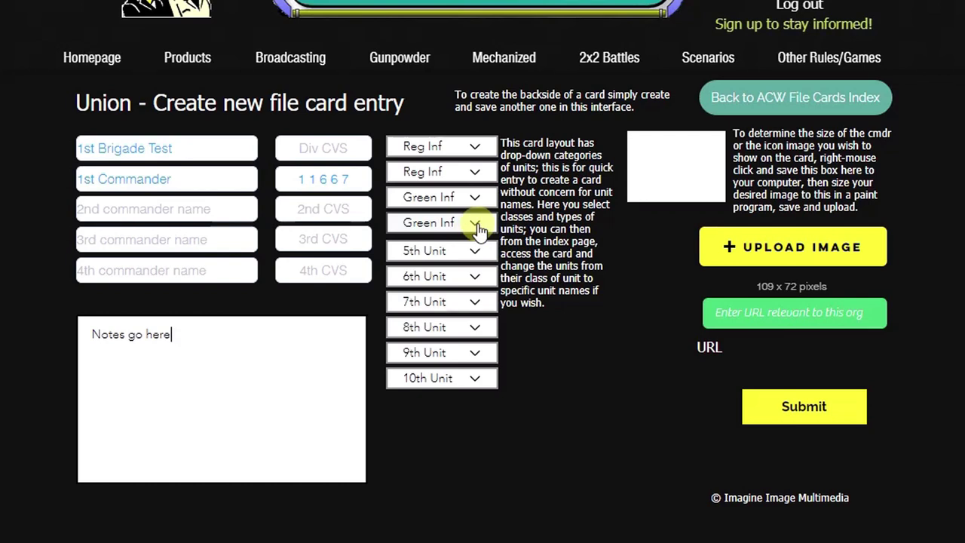
pyautogui.click(477, 252)
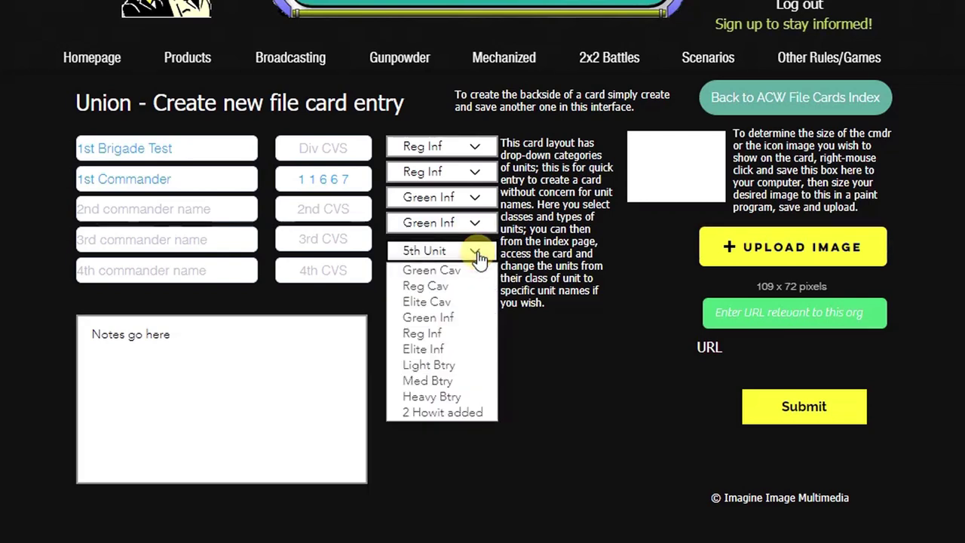
pyautogui.click(442, 365)
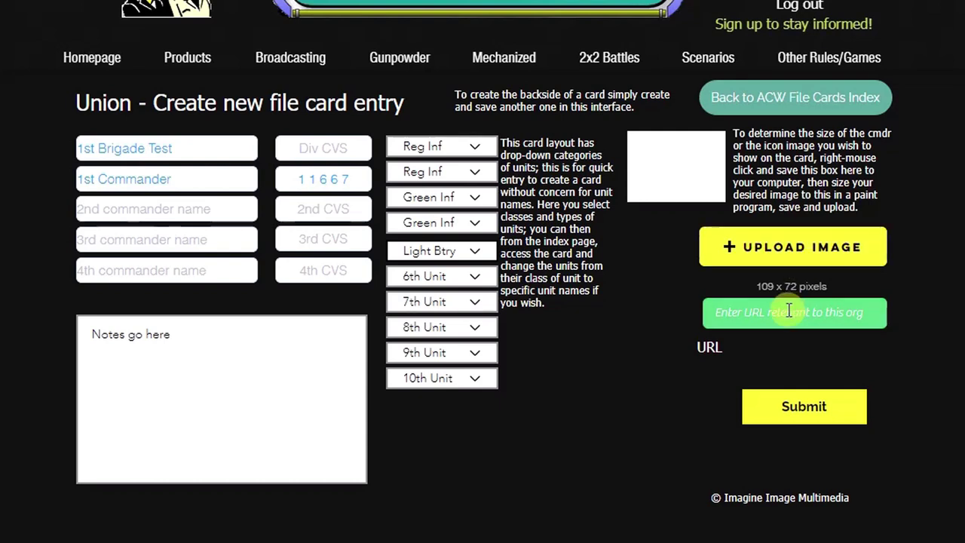
pyautogui.click(819, 406)
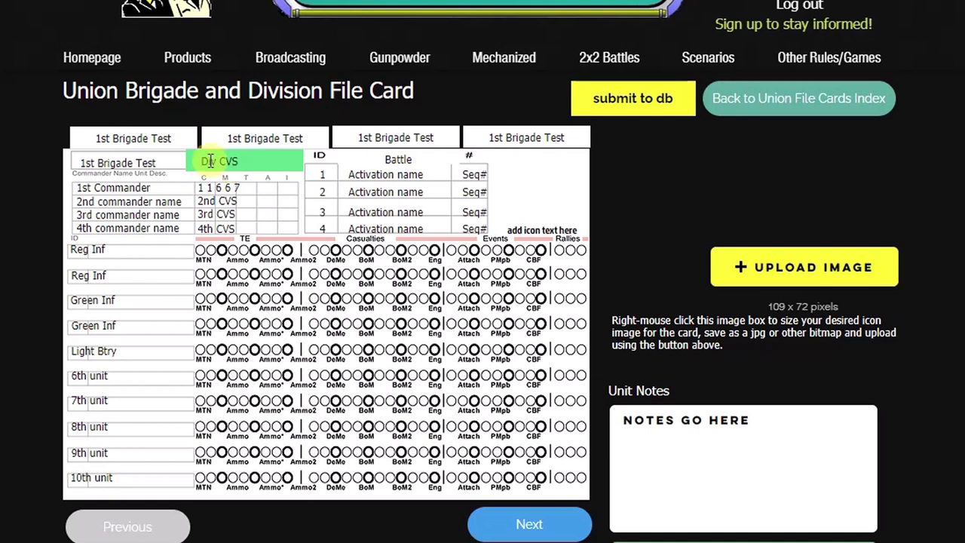
# Align the 1st Commander ratings 1, 1, 6, 6, 7 under the C, M, T, A, I headings.
pyautogui.click(210, 160)
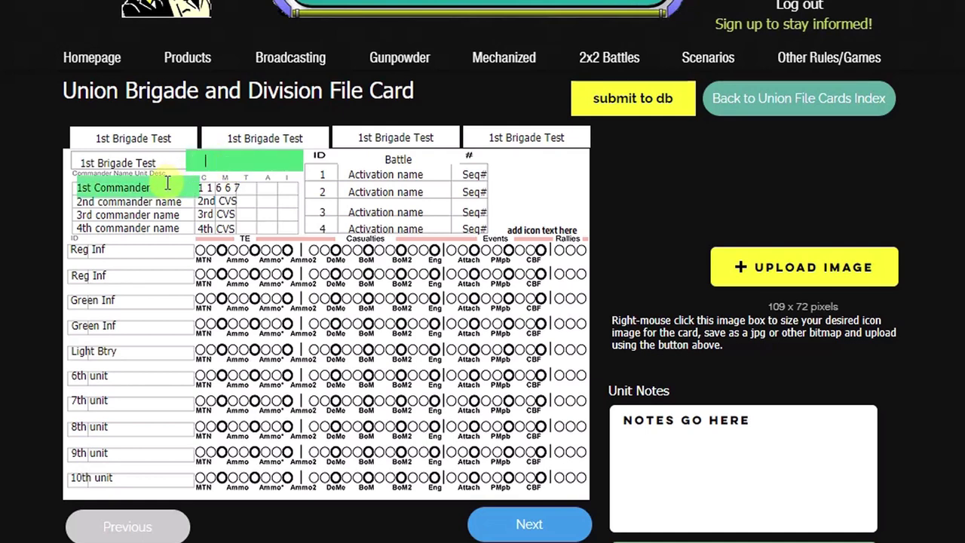
pyautogui.click(205, 188)
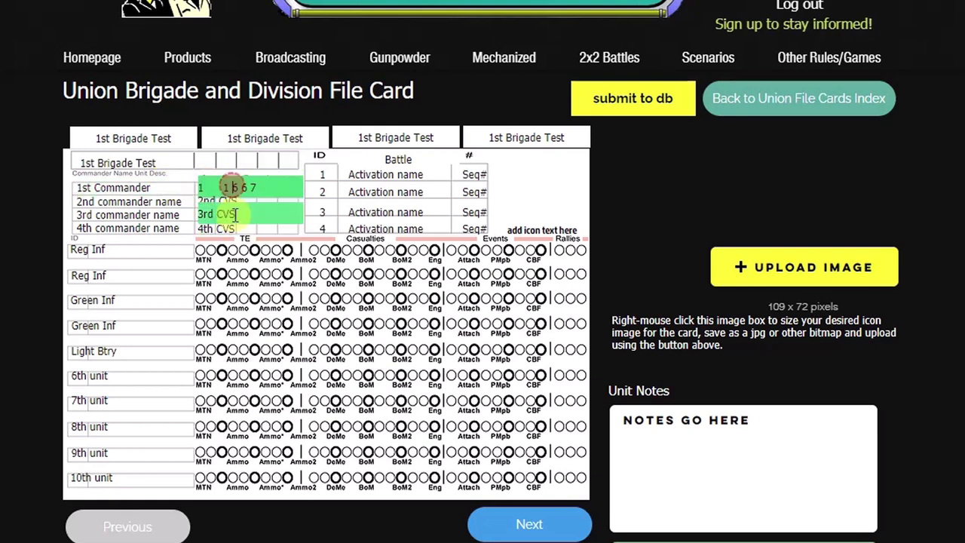
pyautogui.press('Right')
pyautogui.press('Right')
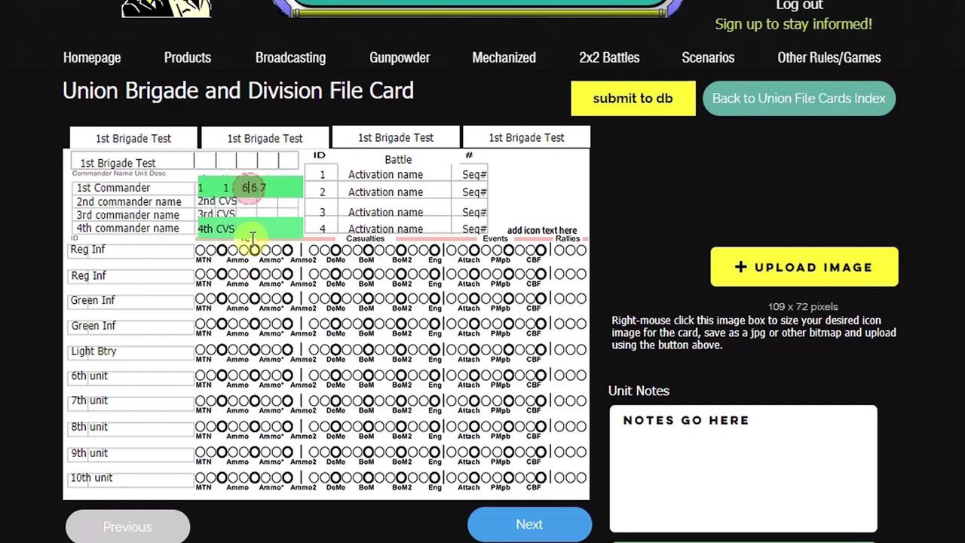
pyautogui.press('Right')
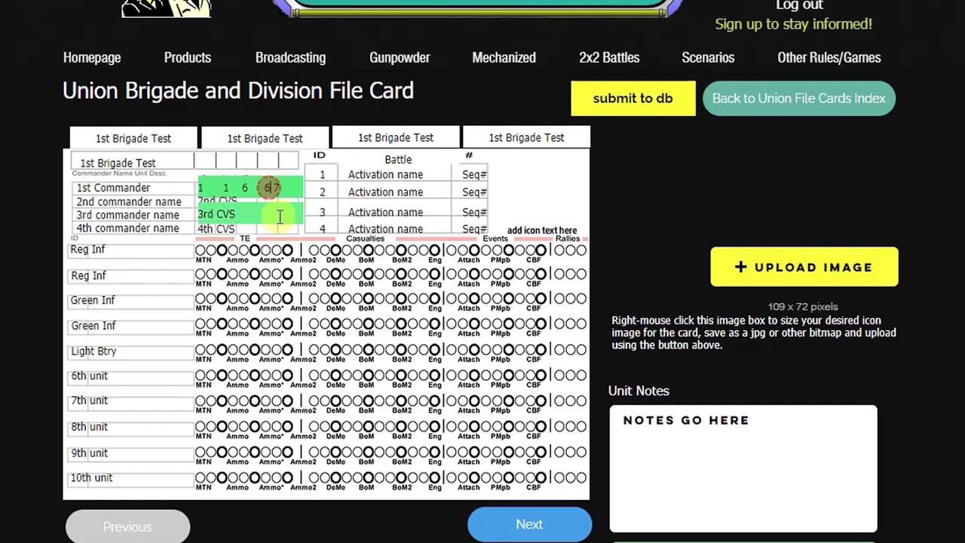
pyautogui.click(211, 213)
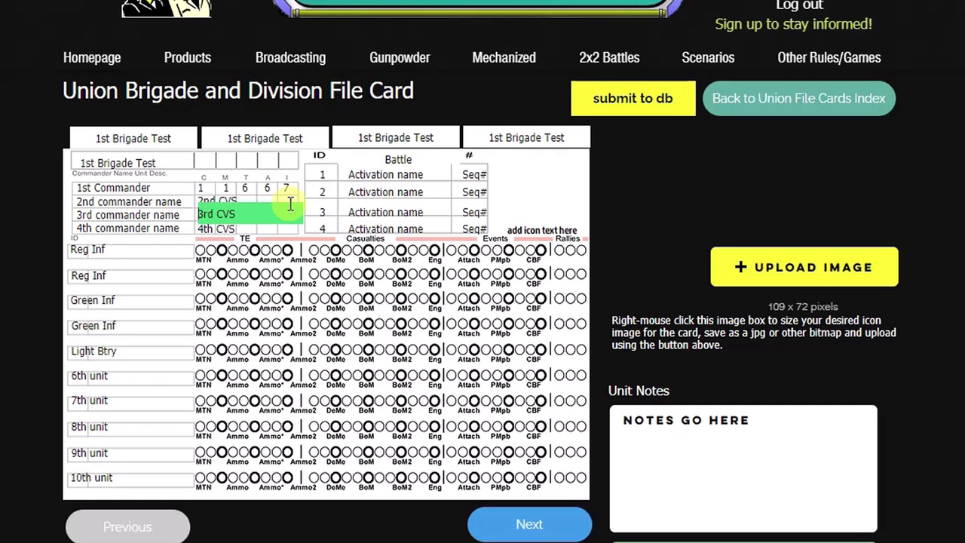
# Clear the extra commander name rows and the 2nd–4th CVS placeholders.
pyautogui.click(122, 210)
pyautogui.click(127, 223)
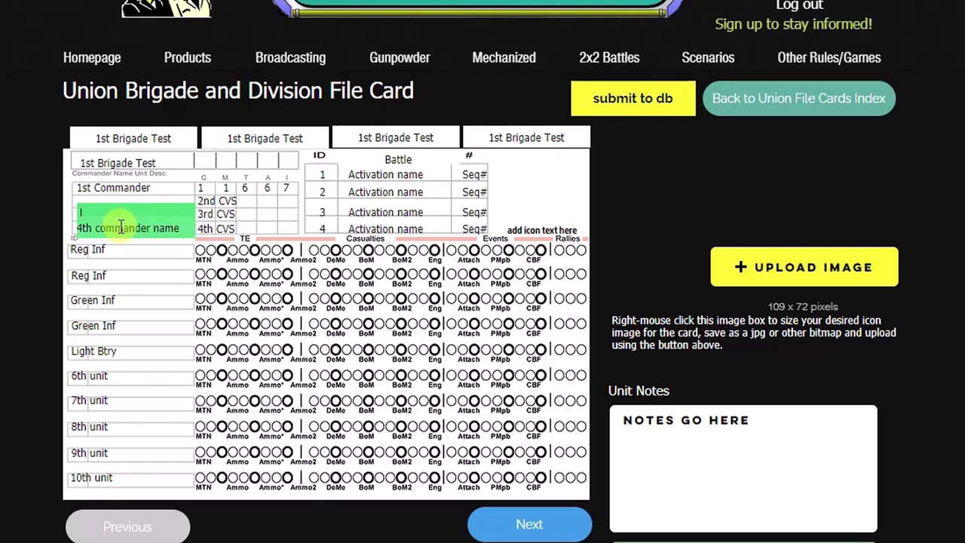
pyautogui.click(206, 201)
pyautogui.click(205, 213)
pyautogui.click(205, 227)
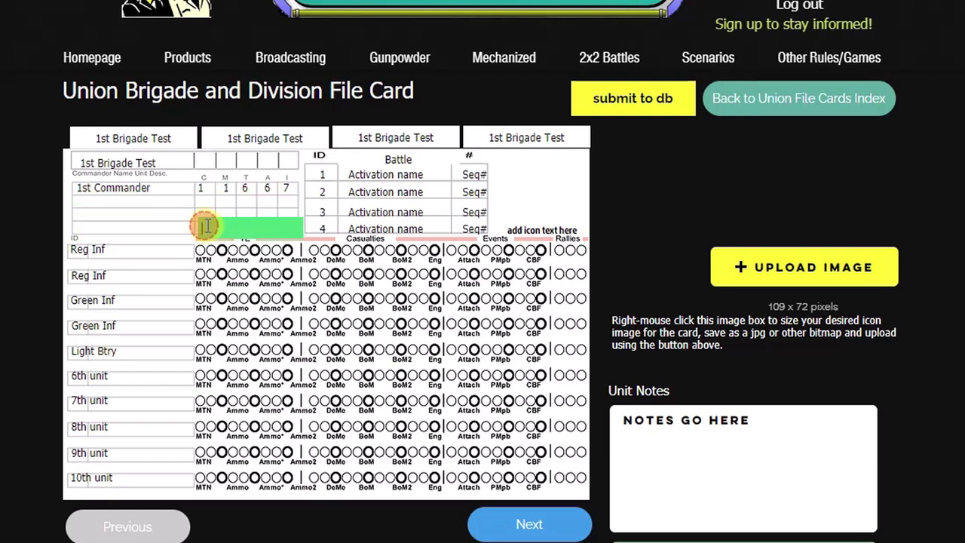
# Clear the four Activation name placeholders and caption the icon box 'Commander Name'.
pyautogui.click(343, 175)
pyautogui.click(351, 190)
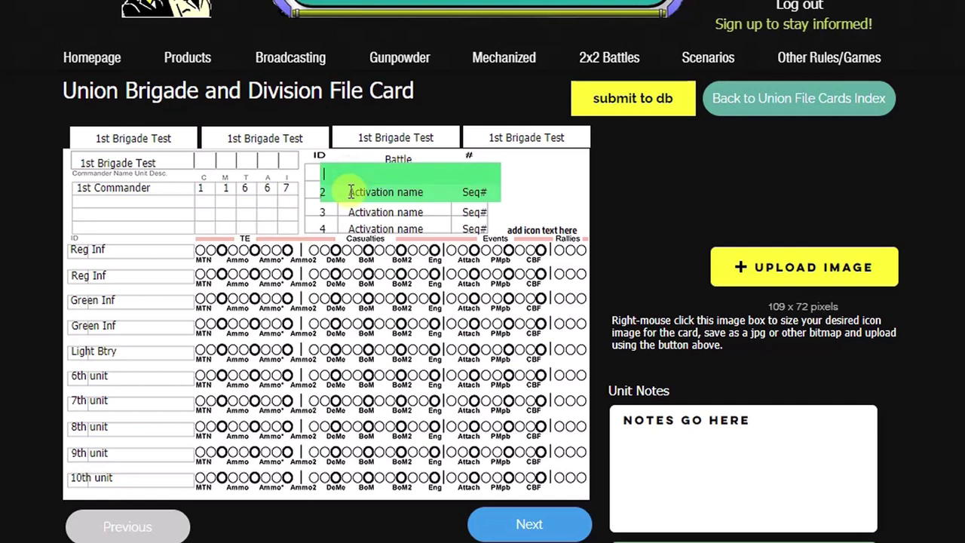
pyautogui.click(355, 207)
pyautogui.click(351, 222)
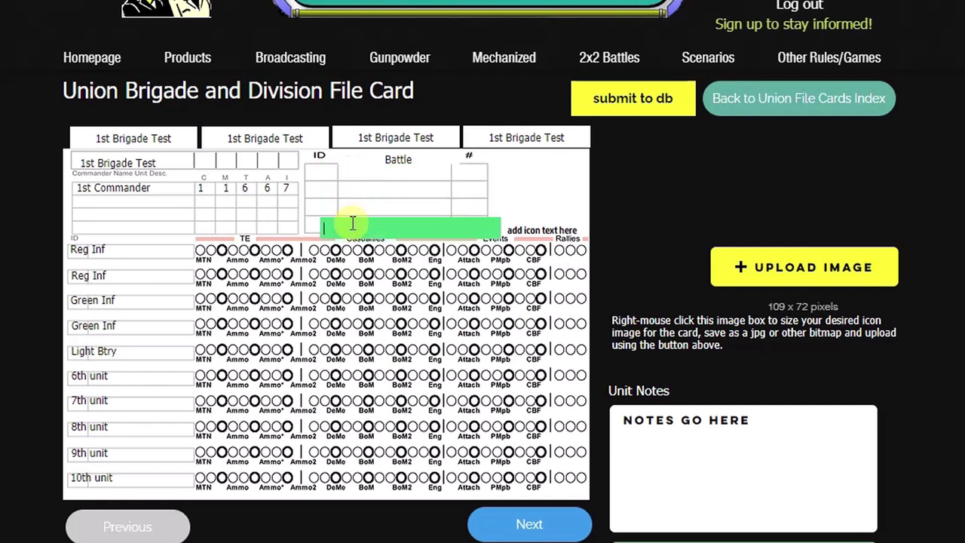
pyautogui.click(370, 179)
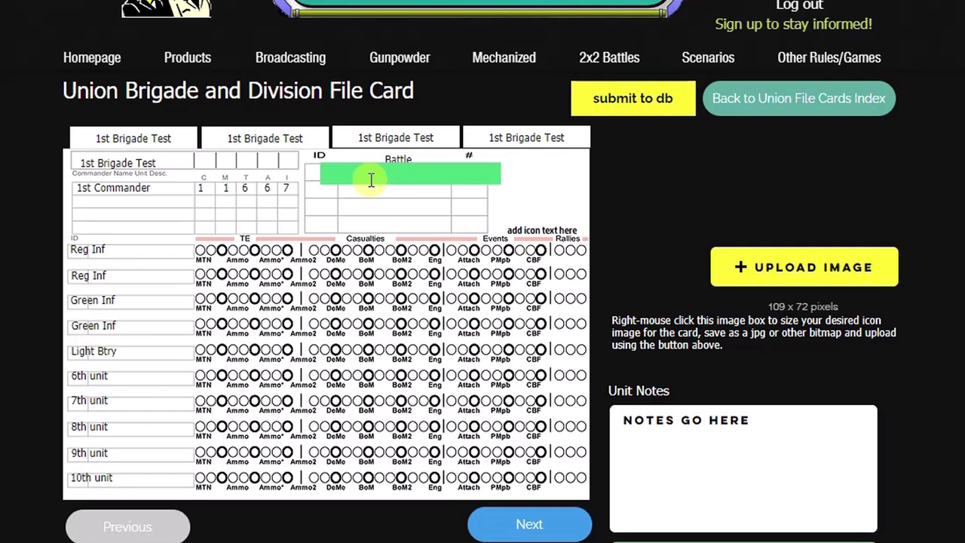
pyautogui.click(541, 229)
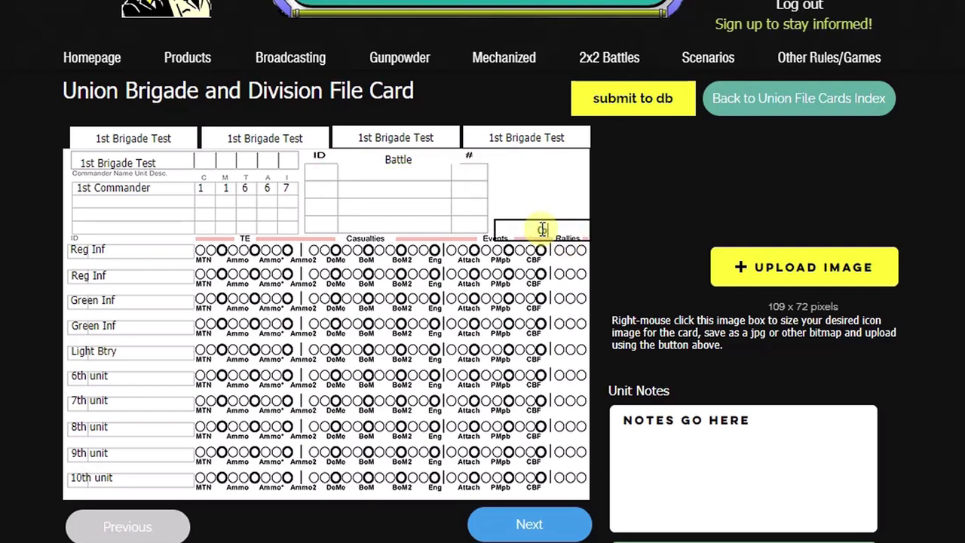
pyautogui.write('Commander Name')
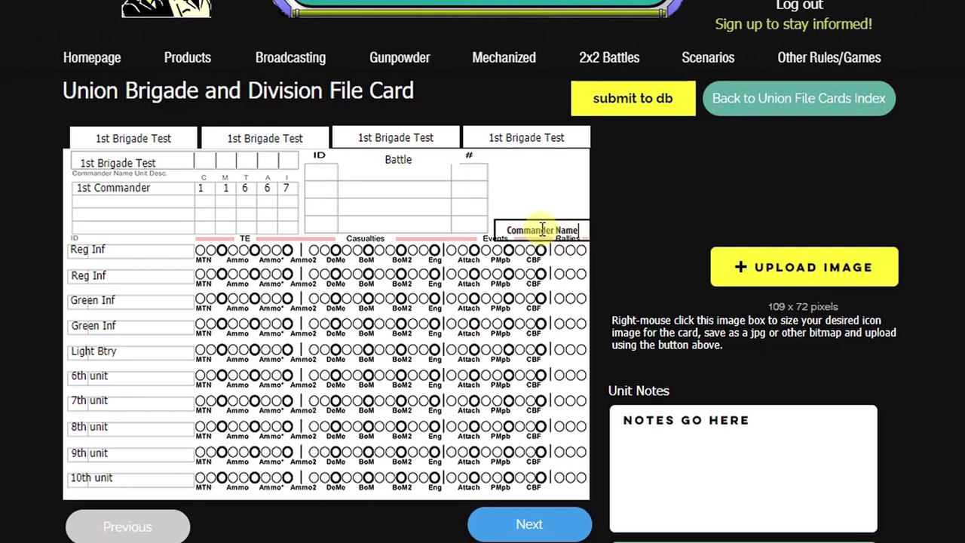
# Rename the Battle column header to 'Name of Battle'.
pyautogui.click(444, 205)
pyautogui.click(428, 169)
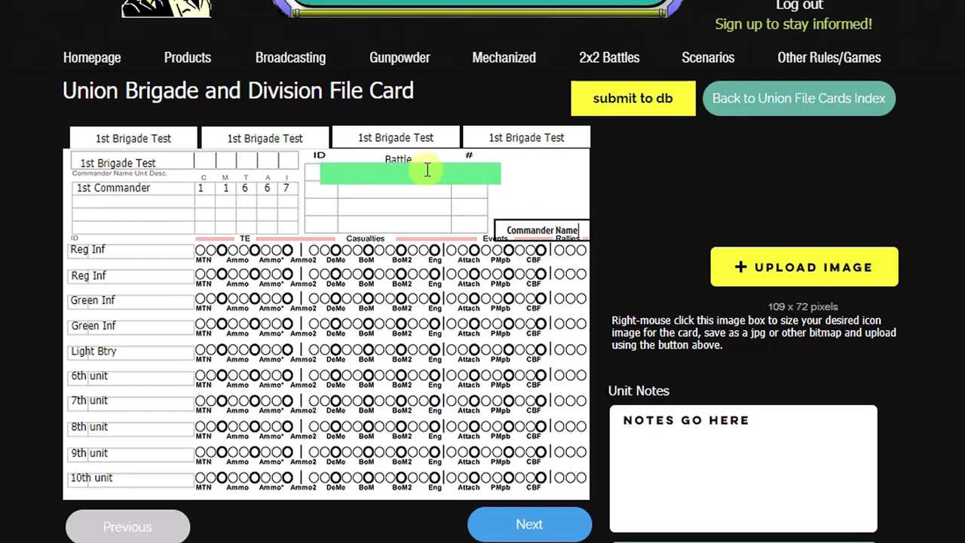
pyautogui.click(400, 159)
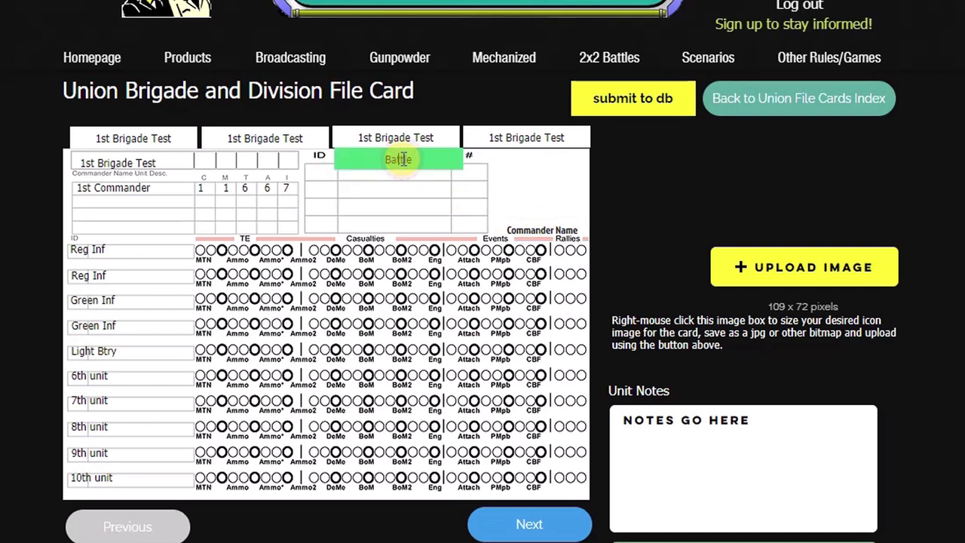
pyautogui.doubleClick(411, 159)
pyautogui.write('Na')
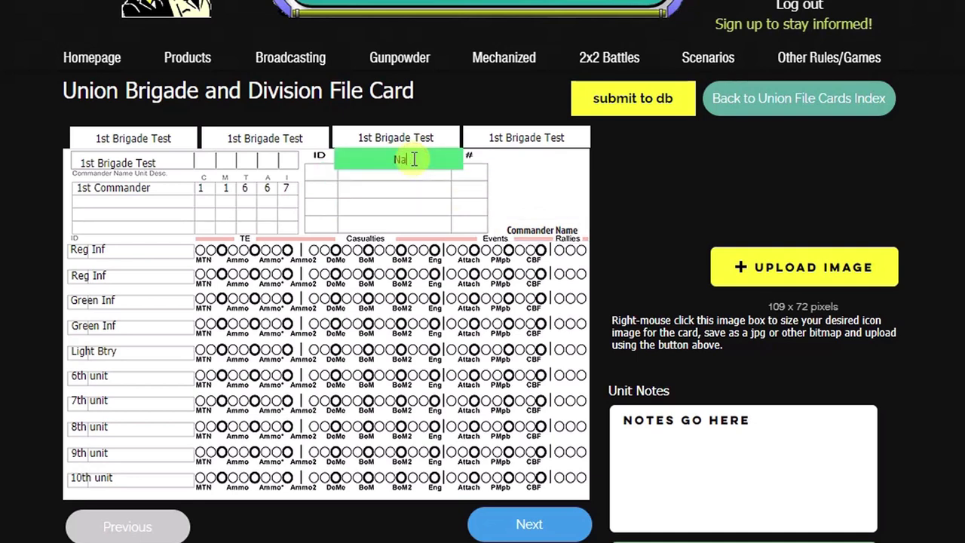
pyautogui.write('me of Battle')
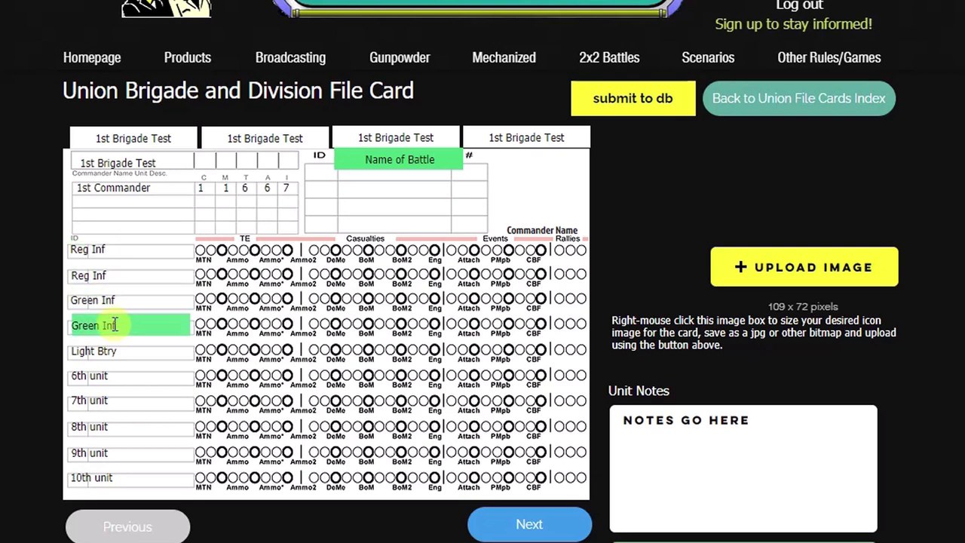
# Delete the names in the 6th through 10th unit fields, leaving them blank.
pyautogui.click(125, 244)
pyautogui.click(120, 270)
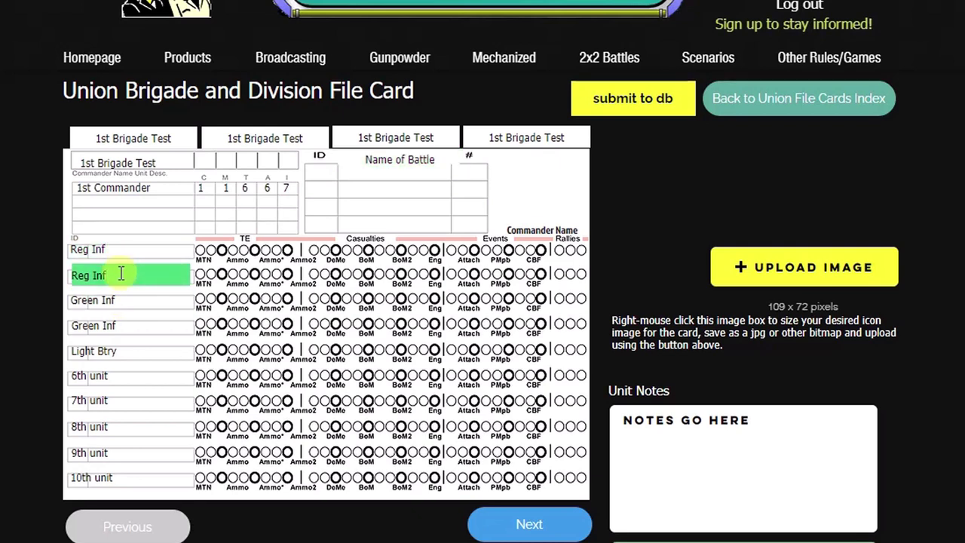
pyautogui.click(119, 349)
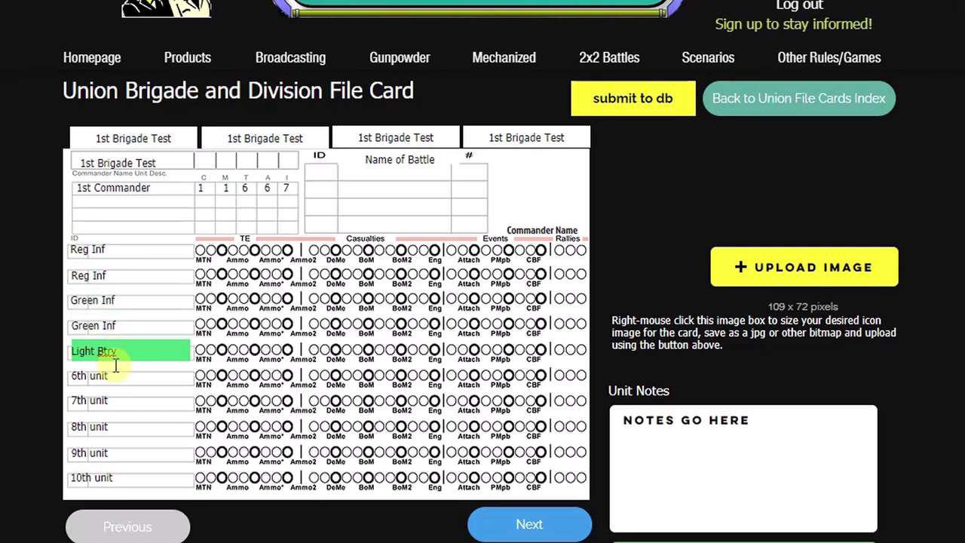
pyautogui.click(125, 252)
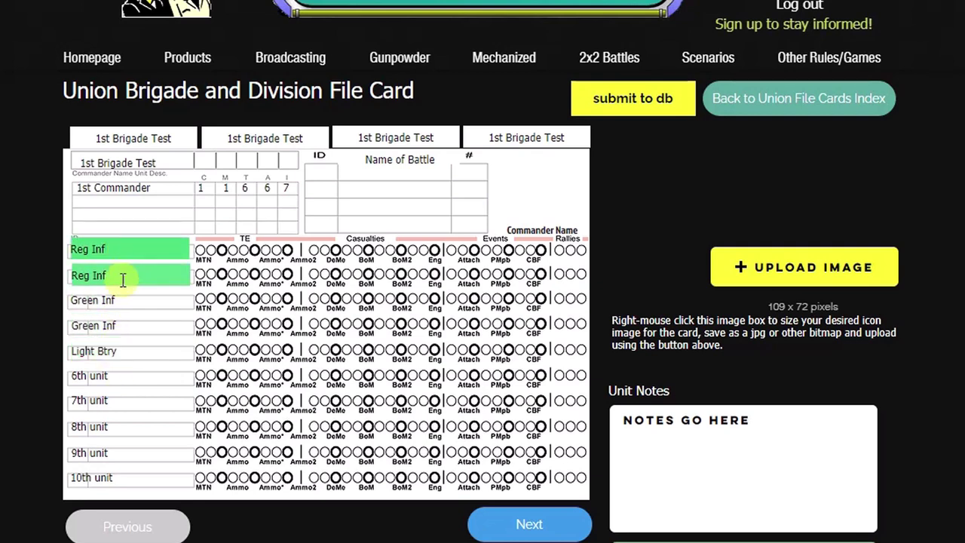
pyautogui.click(128, 373)
pyautogui.hotkey('ctrl', 'a')
pyautogui.press('BackSpace')
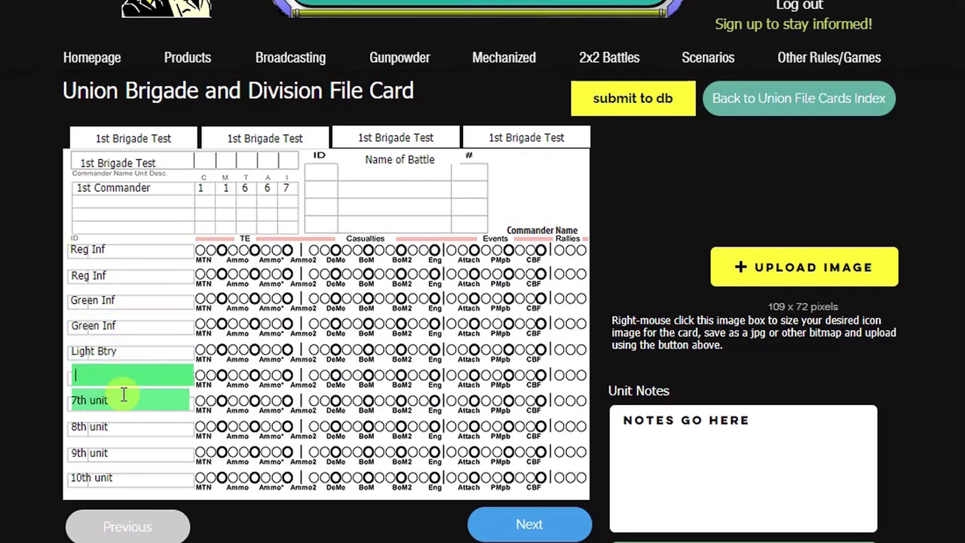
pyautogui.click(119, 397)
pyautogui.hotkey('ctrl', 'a')
pyautogui.press('BackSpace')
pyautogui.click(119, 422)
pyautogui.hotkey('ctrl', 'a')
pyautogui.press('BackSpace')
pyautogui.click(119, 446)
pyautogui.hotkey('ctrl', 'a')
pyautogui.press('BackSpace')
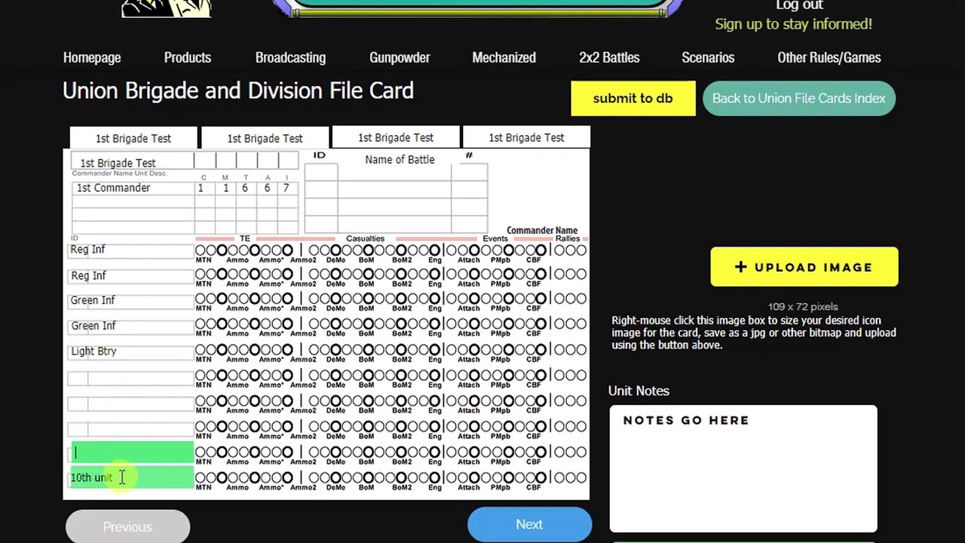
pyautogui.click(122, 477)
pyautogui.hotkey('ctrl', 'a')
pyautogui.press('BackSpace')
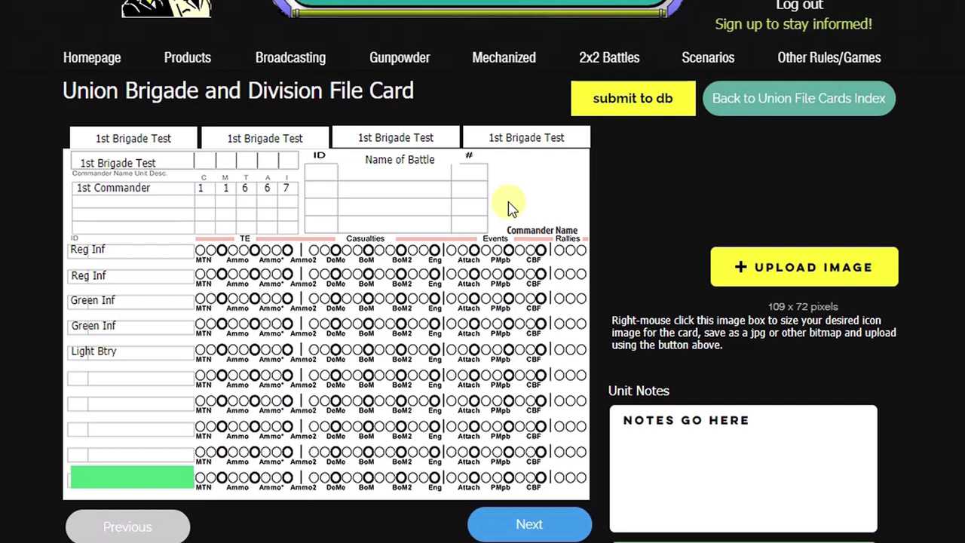
pyautogui.click(476, 202)
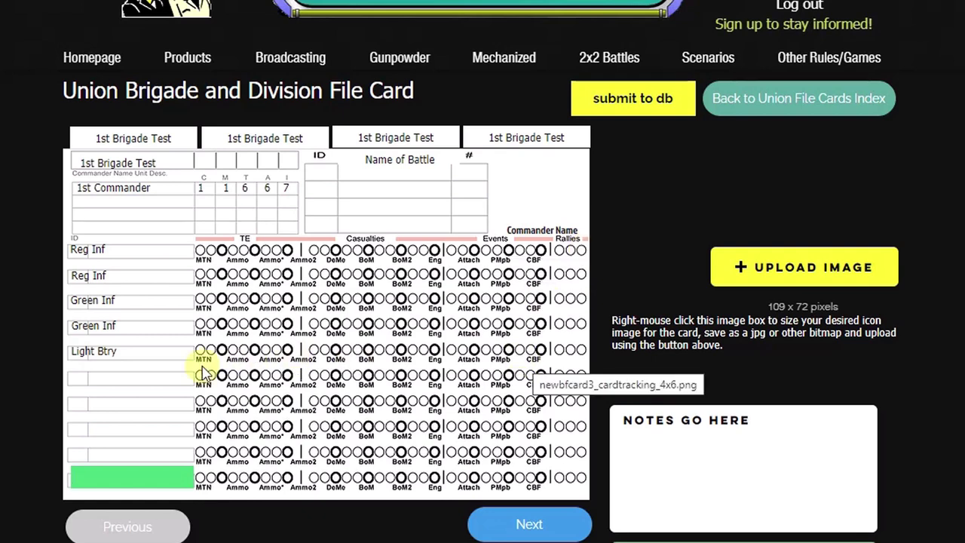
pyautogui.click(151, 275)
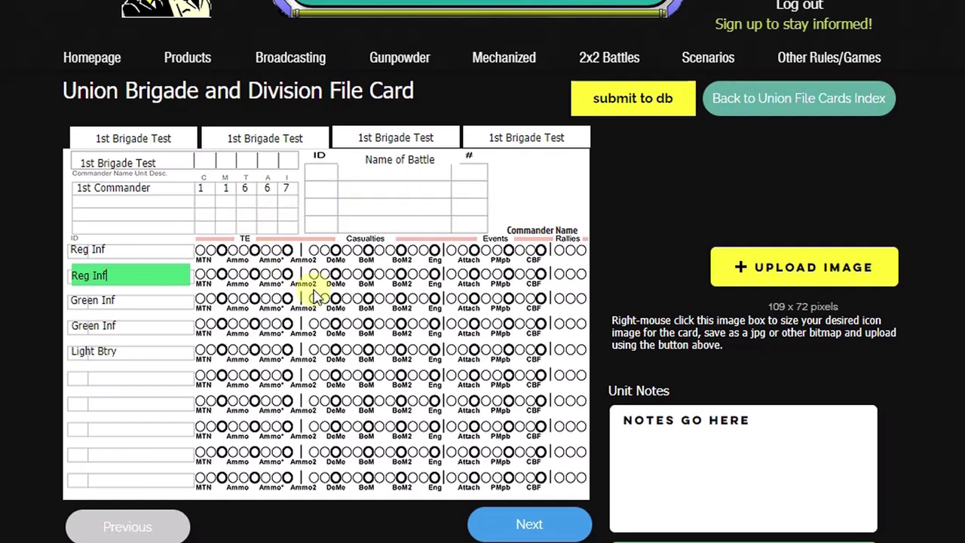
# Send the edited 1st Brigade Test card to the database with 'submit to db'.
pyautogui.click(649, 106)
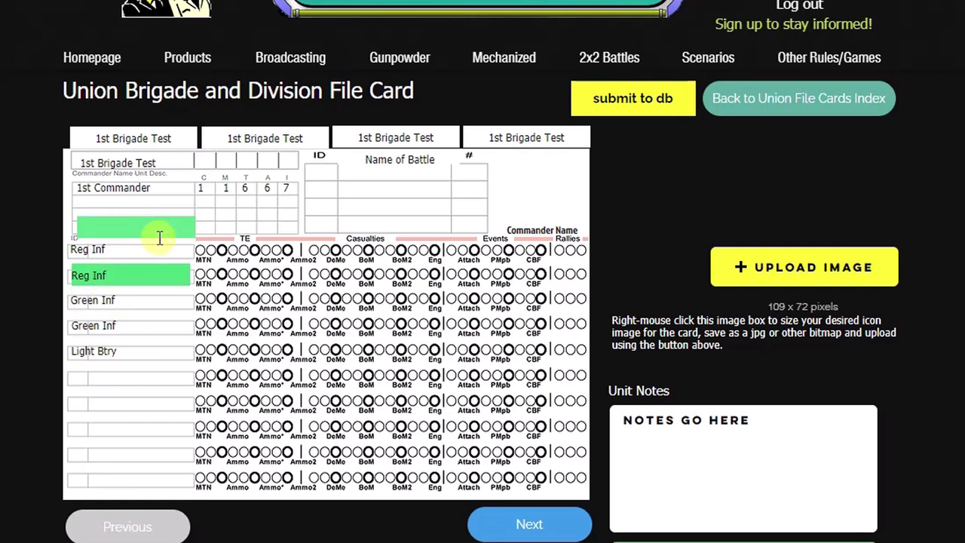
pyautogui.click(608, 215)
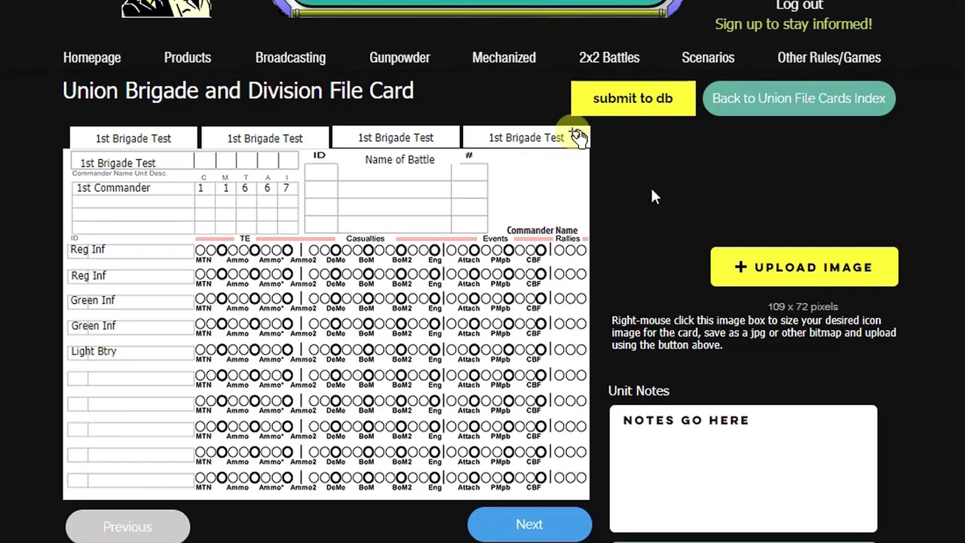
# Capture the file card area as an image and select the whole capture.
pyautogui.moveTo(58, 123); pyautogui.dragTo(598, 501)
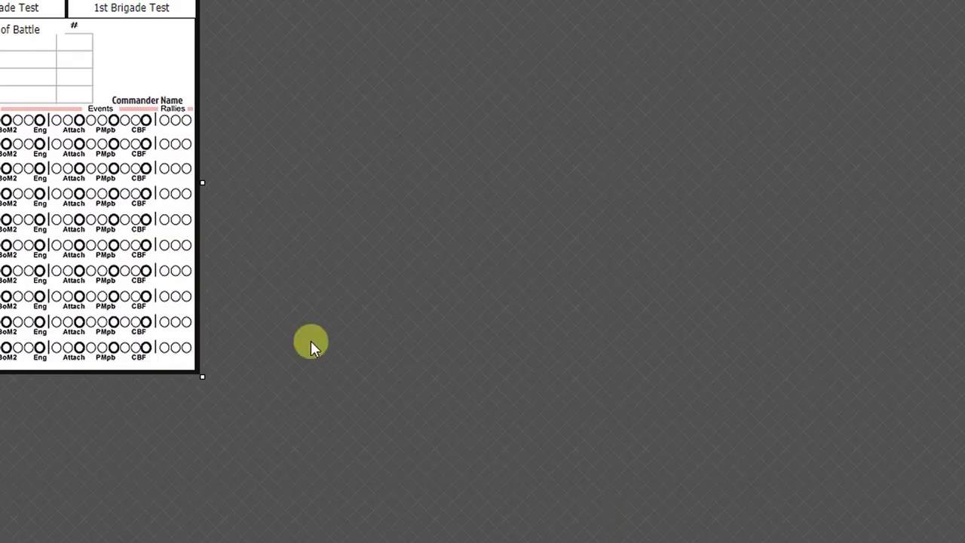
pyautogui.hotkey('ctrl', 'a')
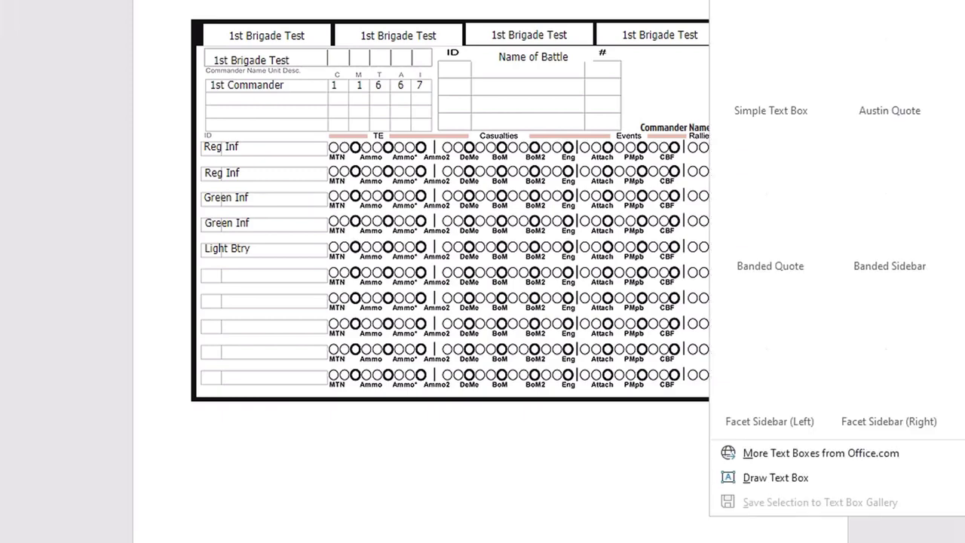
# Insert a simple text box at the page top and stretch it wider and much taller.
pyautogui.click(750, 12)
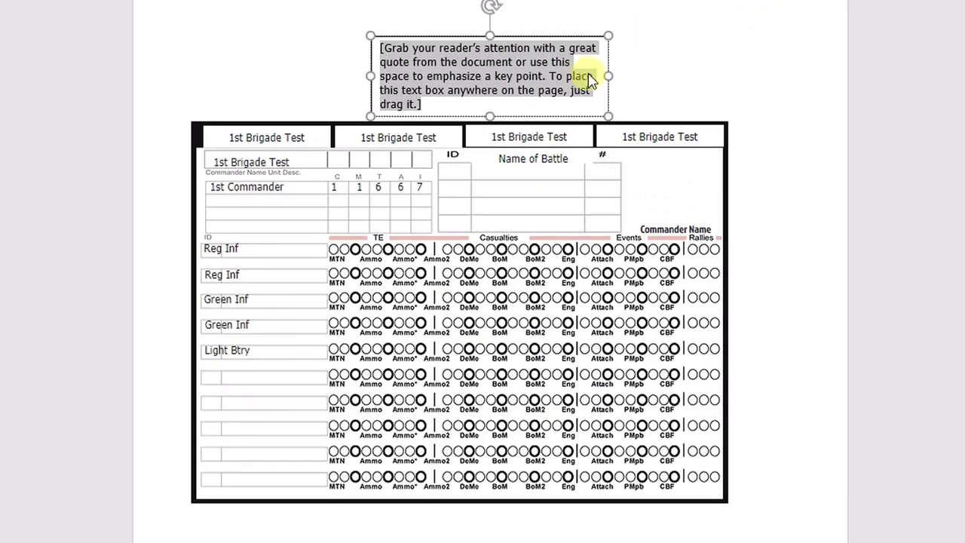
pyautogui.rightClick(608, 57)
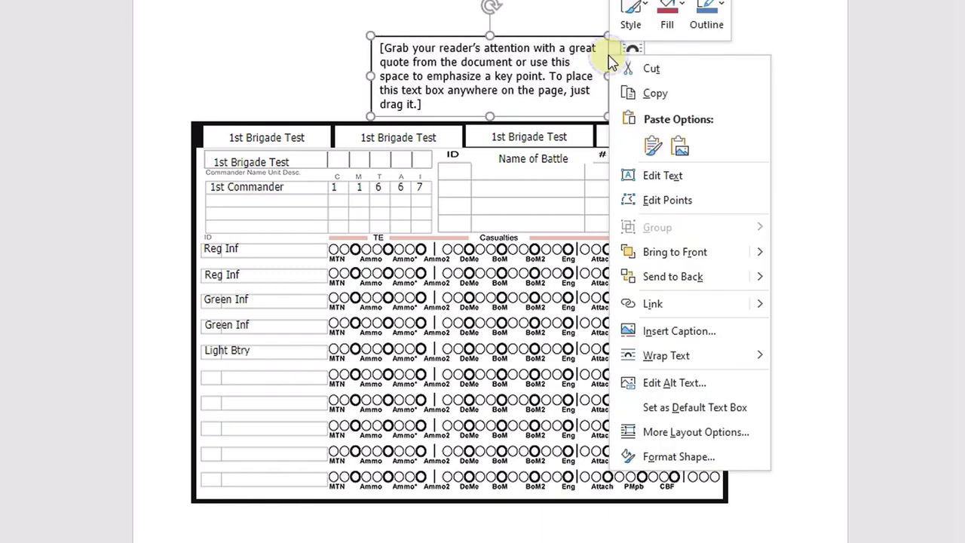
pyautogui.click(633, 467)
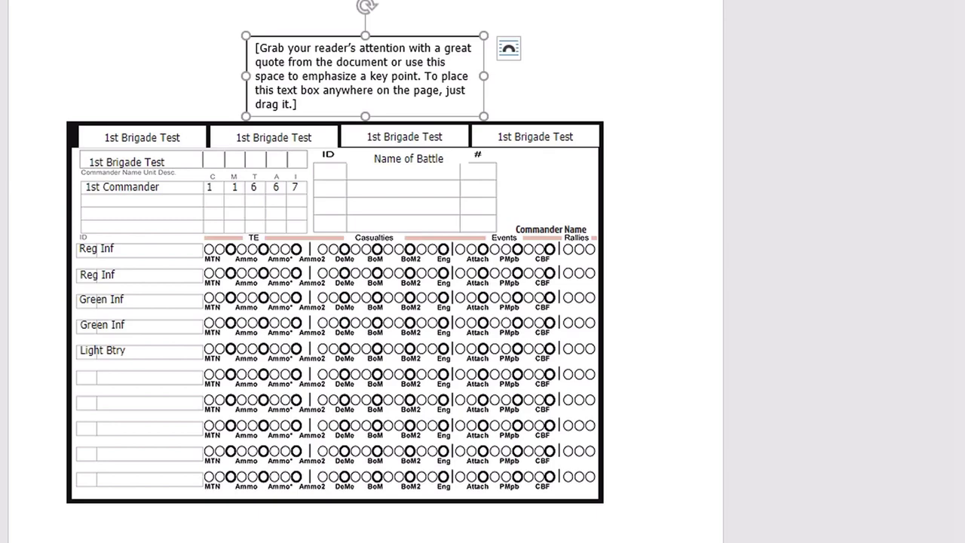
pyautogui.hotkey('ctrl', 'z')
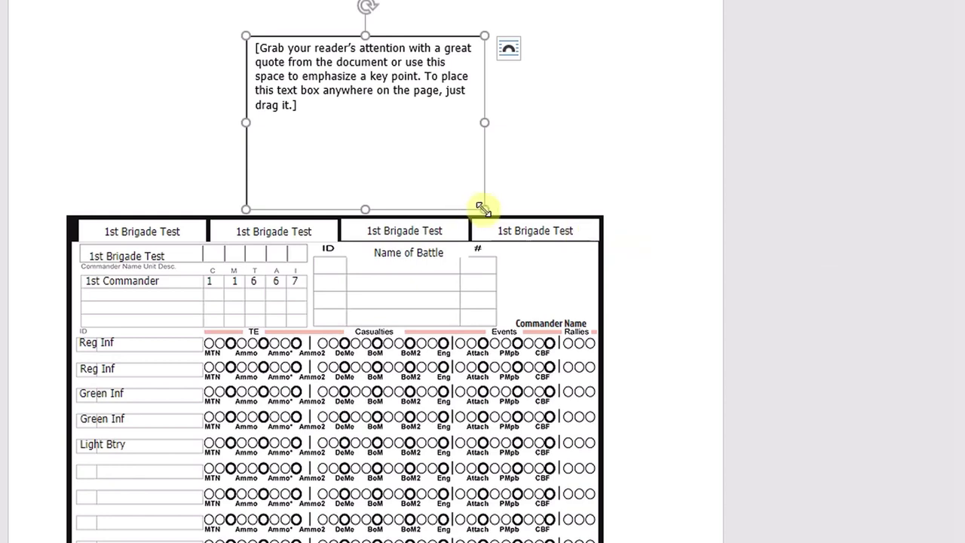
pyautogui.moveTo(485, 209); pyautogui.dragTo(533, 241)
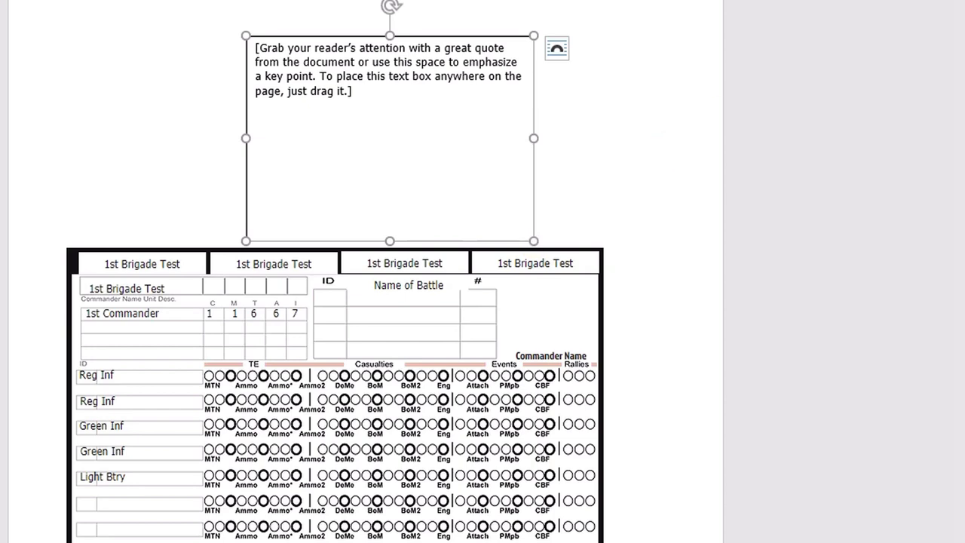
pyautogui.moveTo(533, 240); pyautogui.dragTo(534, 541)
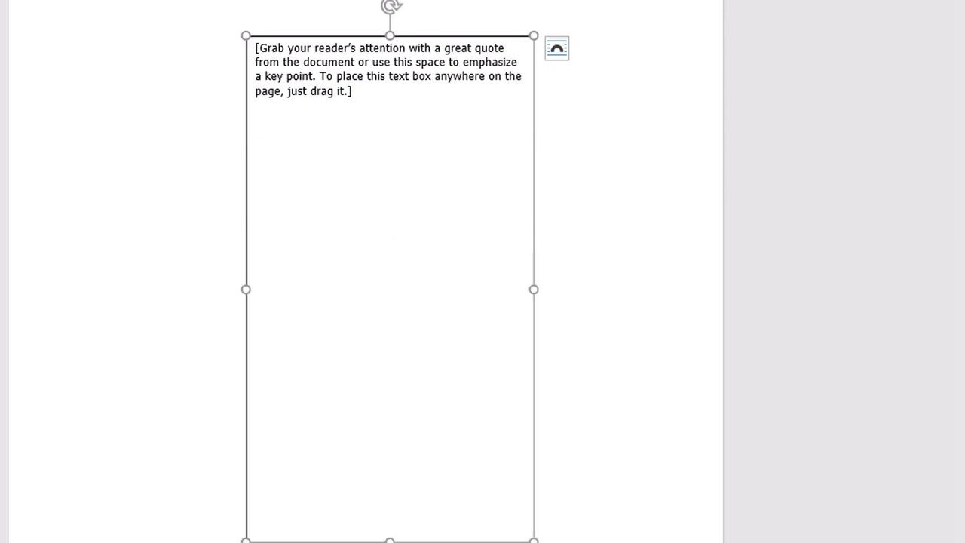
# Move the text box to the page's top-left and drag the card picture into it.
pyautogui.hotkey('ctrl', 'z')
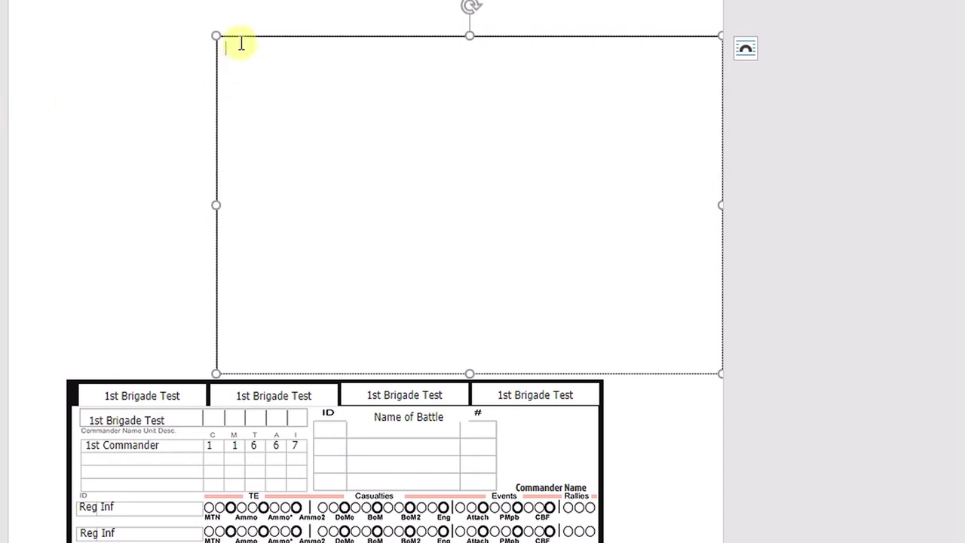
pyautogui.moveTo(240, 39); pyautogui.dragTo(134, 32)
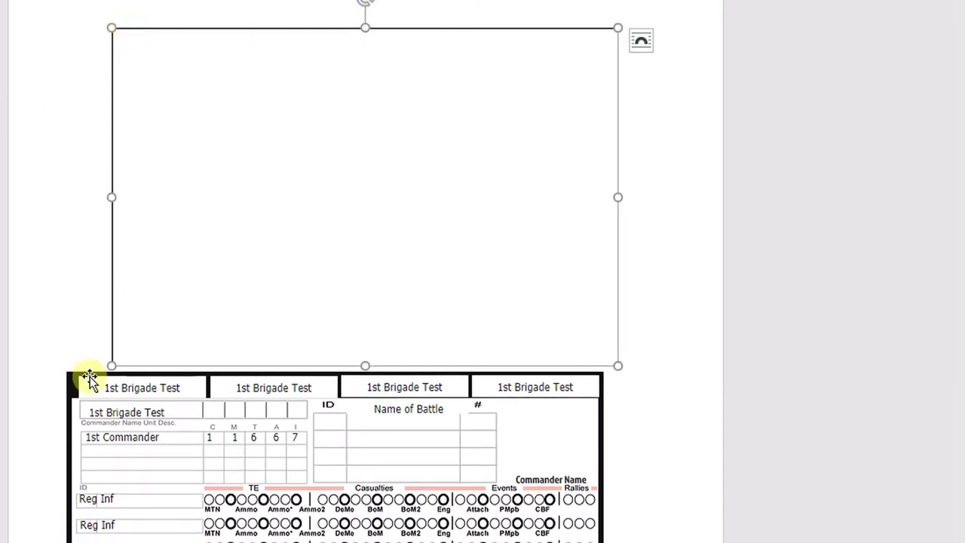
pyautogui.moveTo(83, 381); pyautogui.dragTo(159, 81)
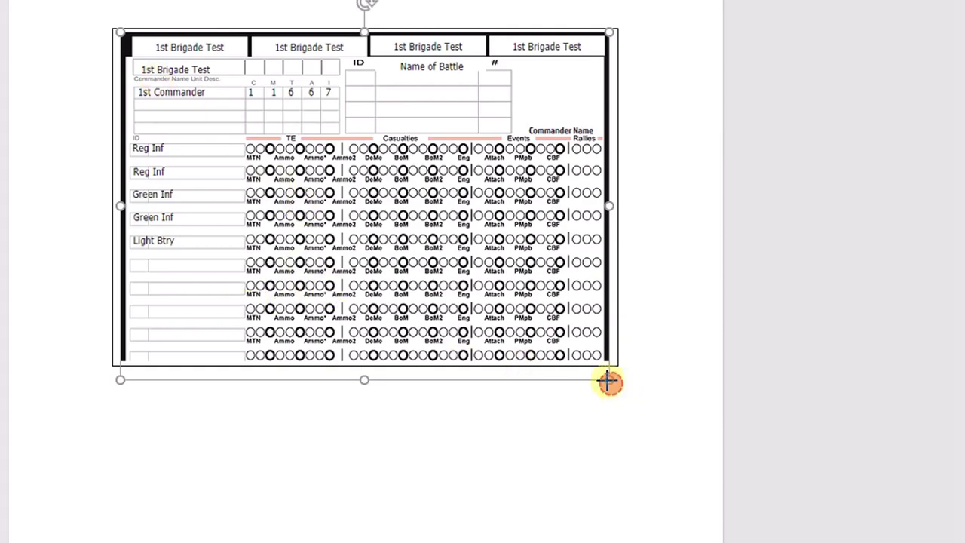
pyautogui.moveTo(609, 382); pyautogui.dragTo(587, 369)
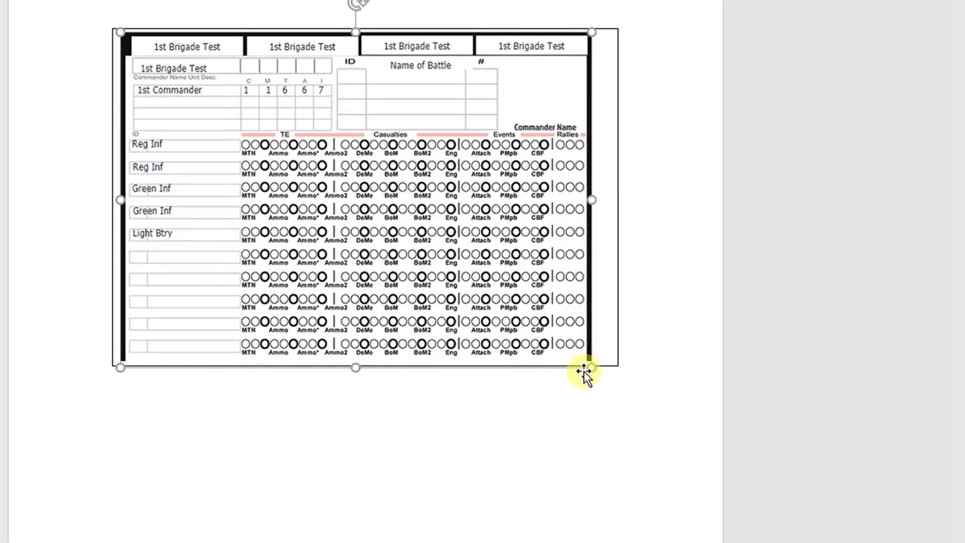
pyautogui.moveTo(589, 200); pyautogui.dragTo(612, 200)
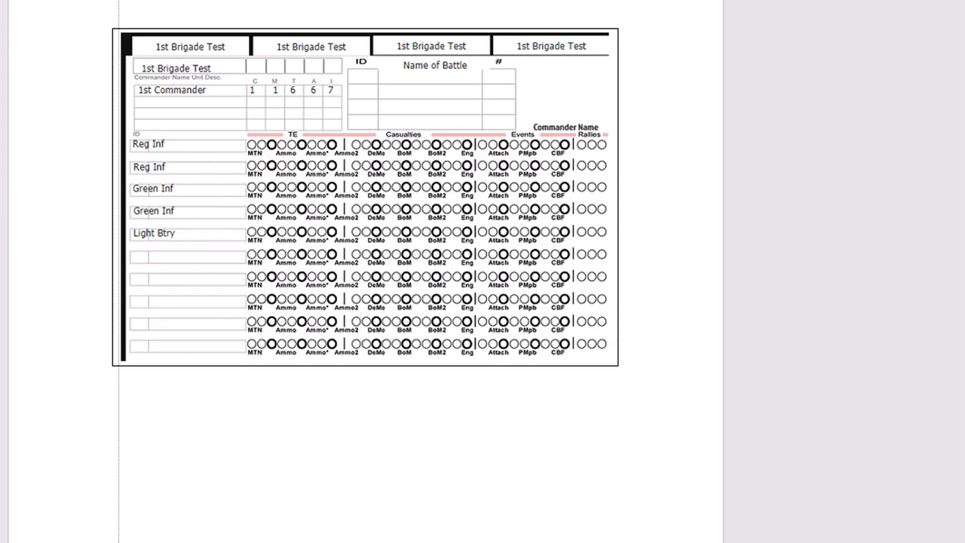
# Stretch the card picture to the text box's right and bottom edges so it fills the box.
pyautogui.click(140, 43)
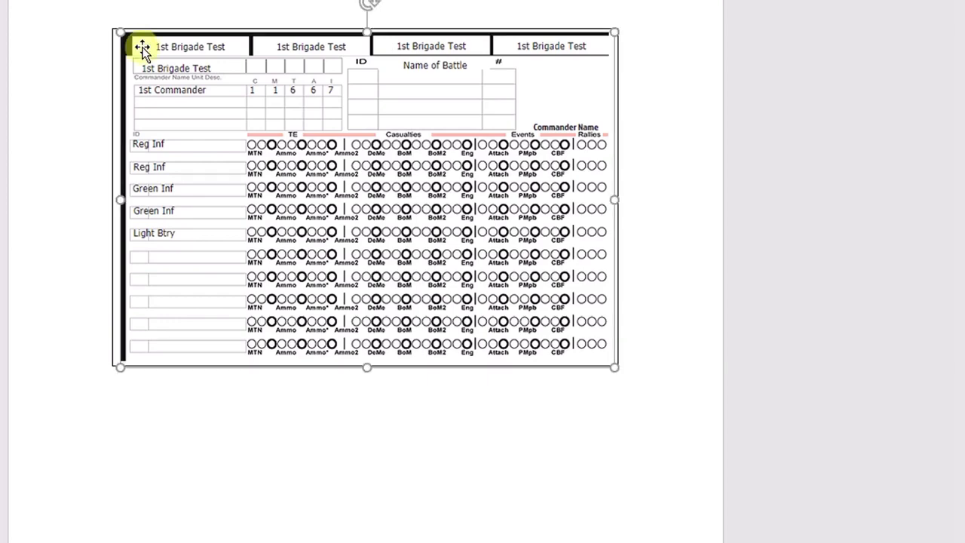
pyautogui.click(113, 77)
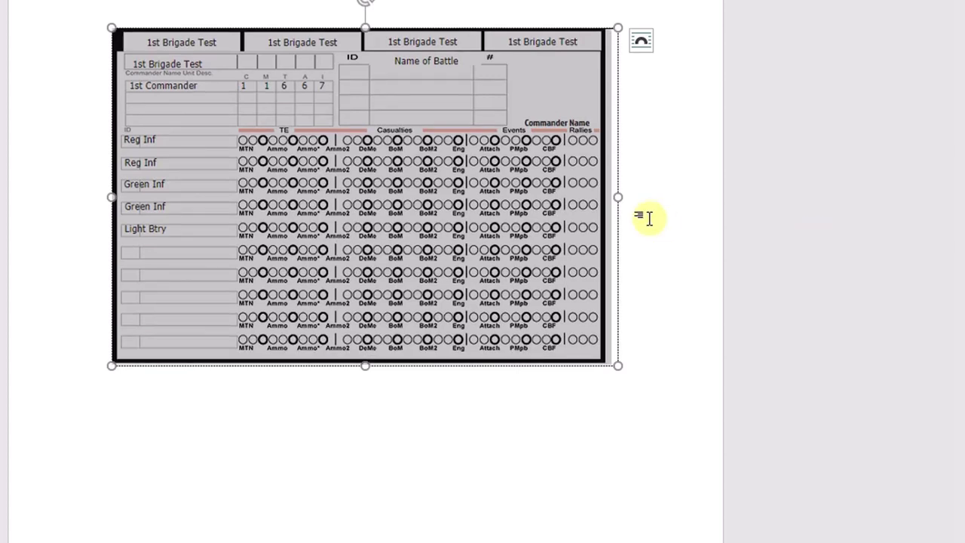
pyautogui.click(728, 178)
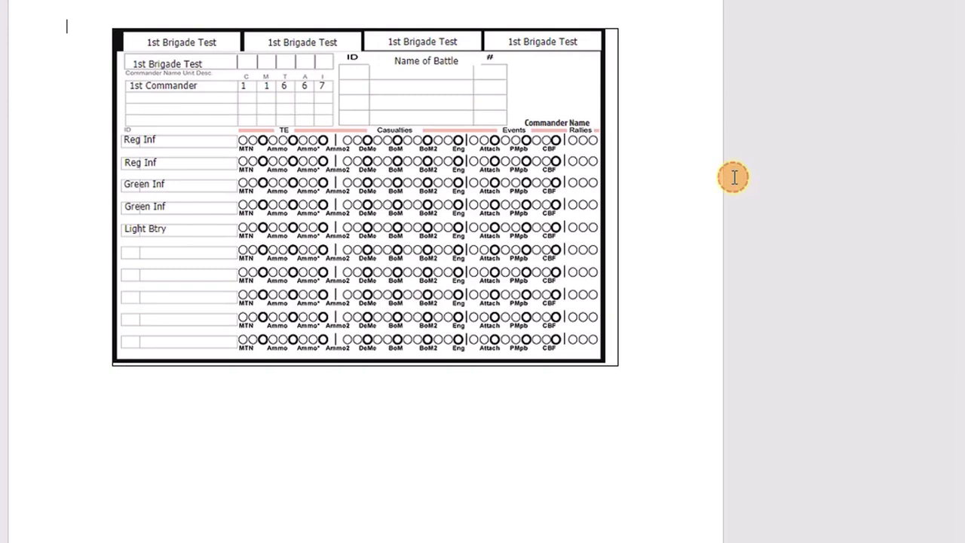
pyautogui.click(601, 179)
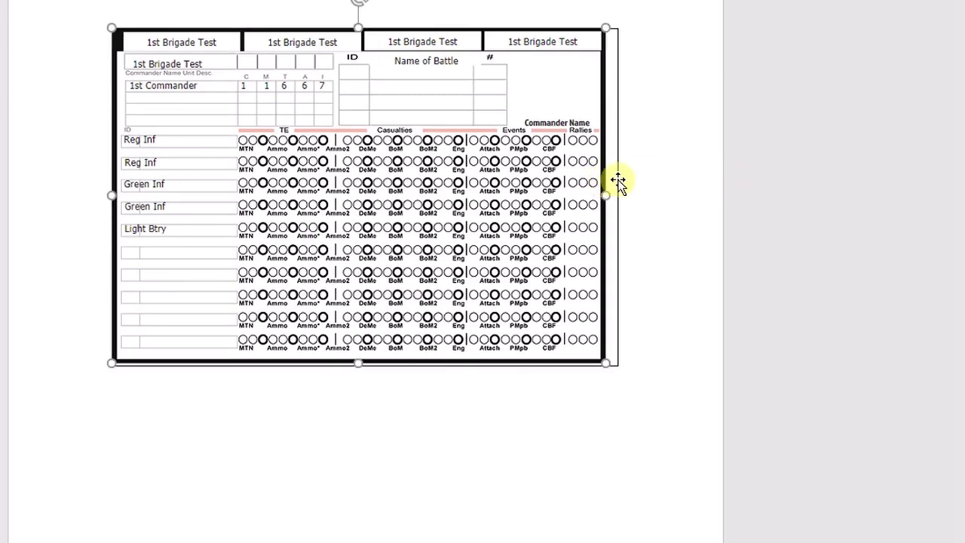
pyautogui.click(619, 185)
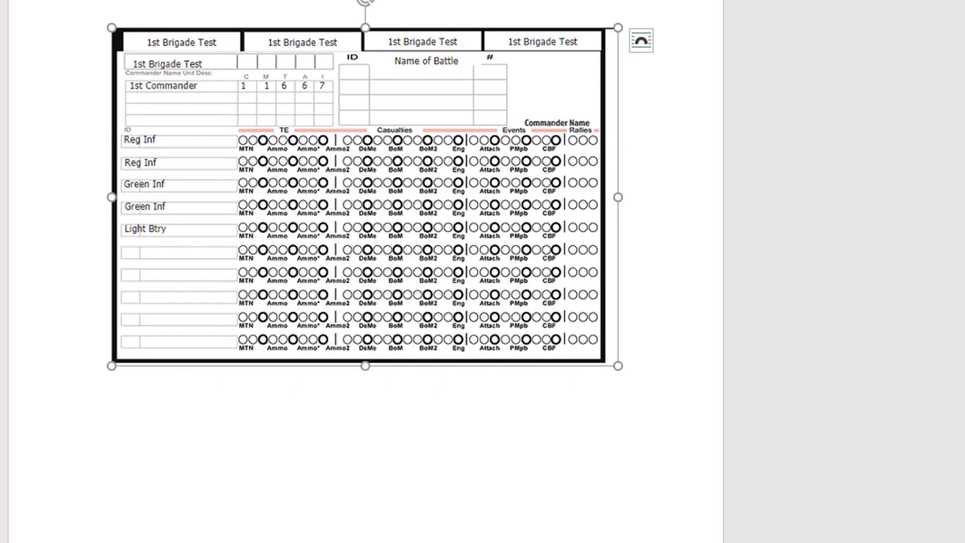
pyautogui.click(579, 123)
pyautogui.moveTo(595, 200); pyautogui.dragTo(616, 196)
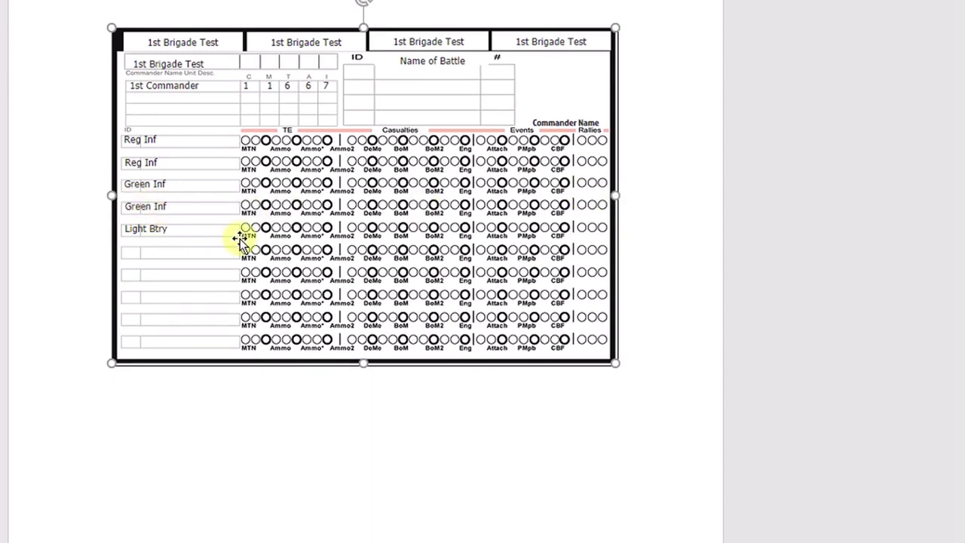
pyautogui.moveTo(364, 362); pyautogui.dragTo(365, 367)
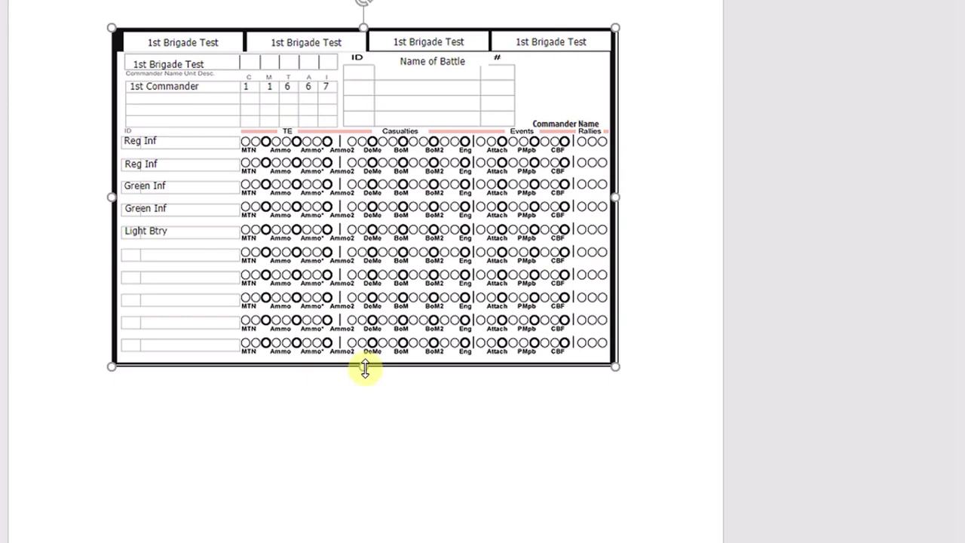
pyautogui.click(285, 432)
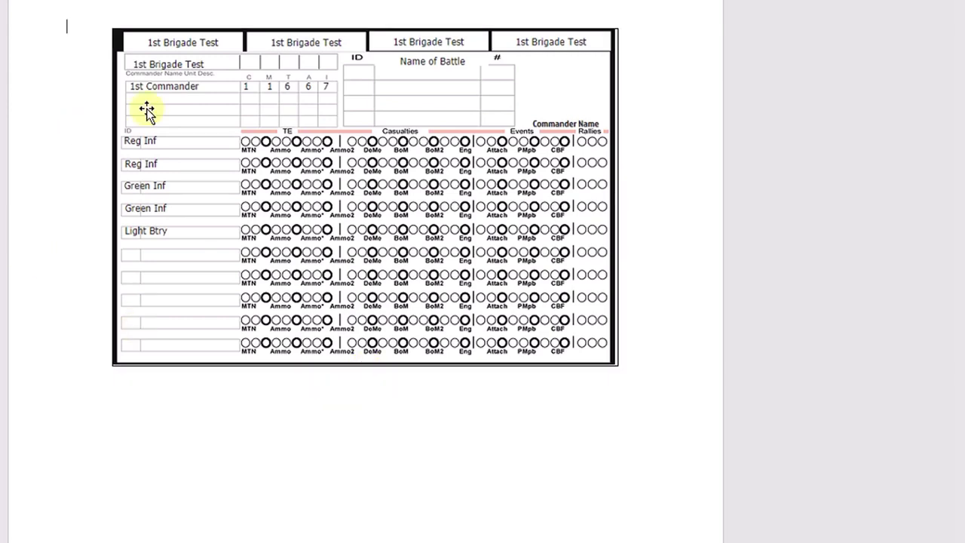
pyautogui.hotkey('ctrl', 'Home')
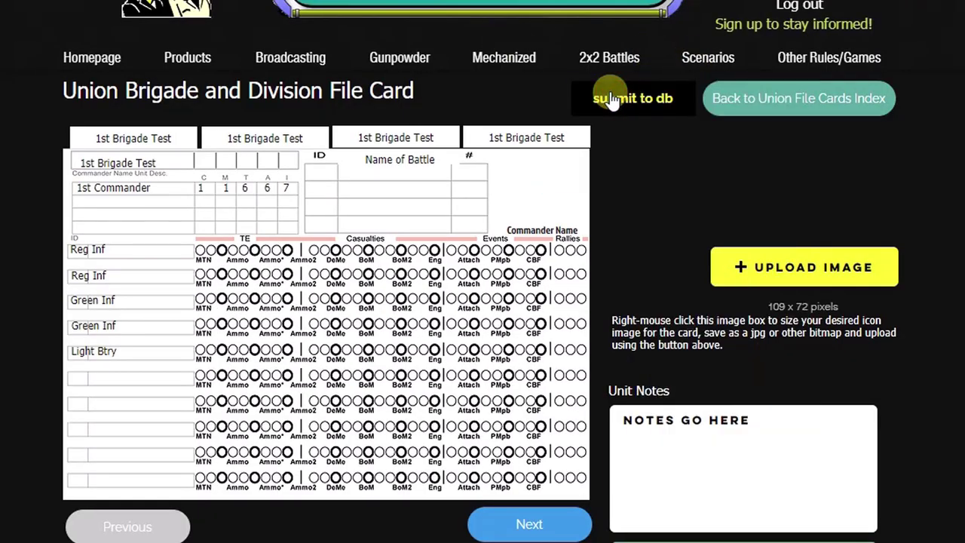
# Submit the brigade card to the database, then reopen the '1st Brigade Test' file card from the Union Units Index.
pyautogui.click(611, 99)
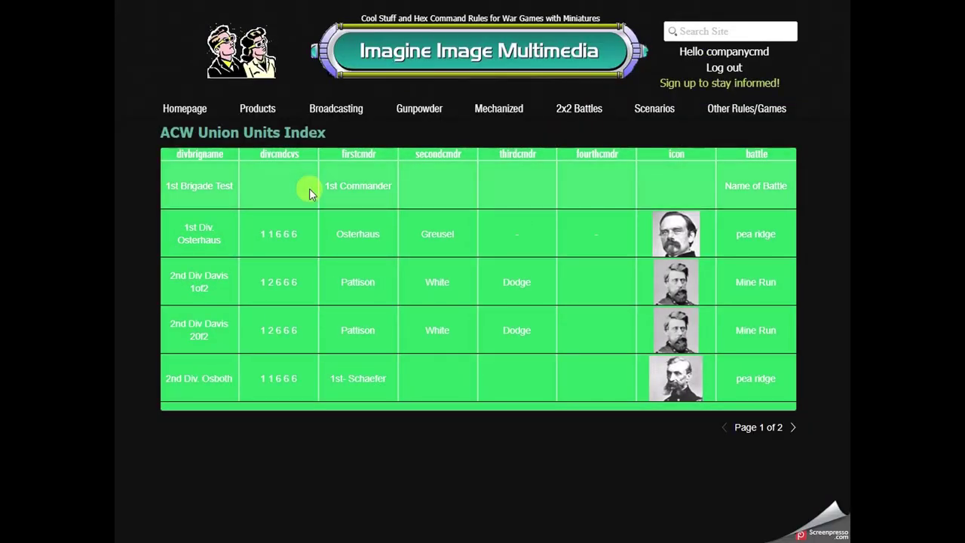
pyautogui.click(204, 193)
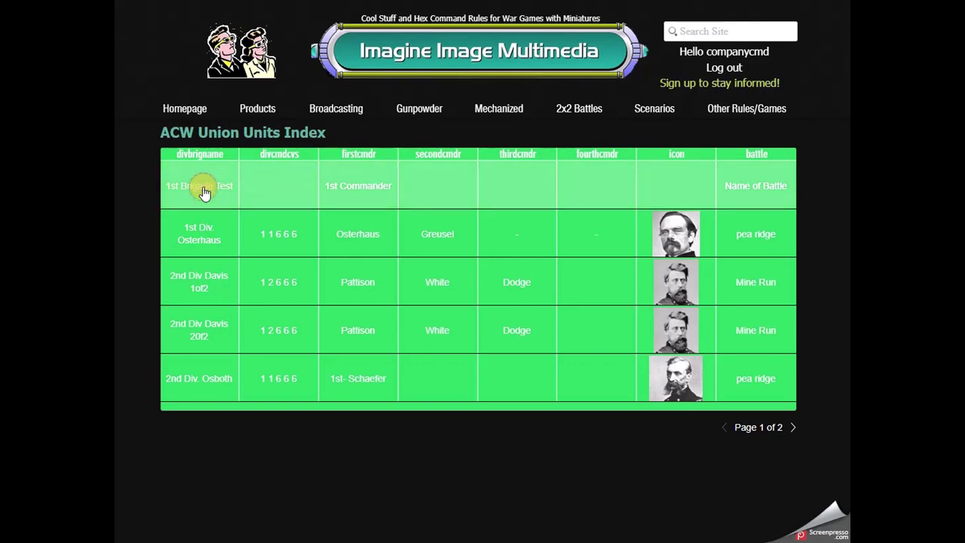